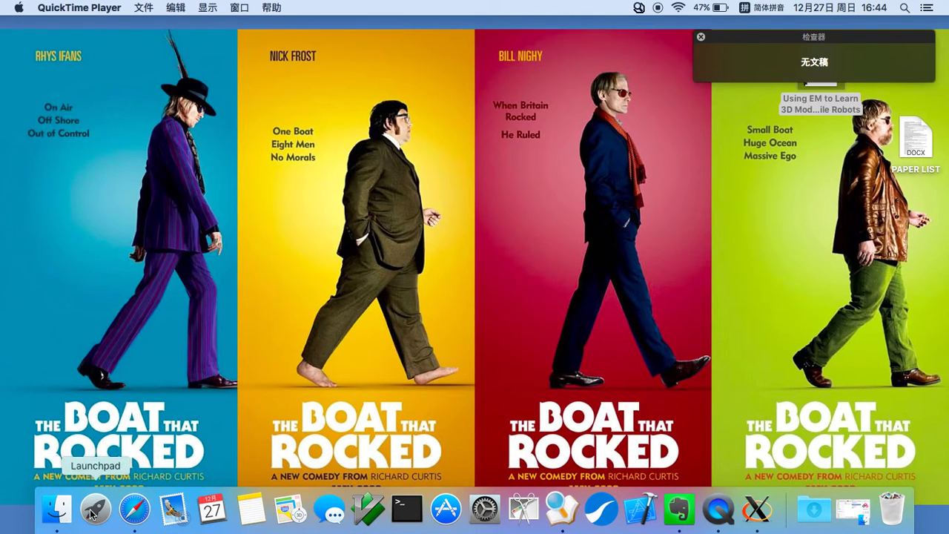
# Open Launchpad to show the installed apps, including BRL-CAD / MGED 7.24.0.
pyautogui.click(92, 514)
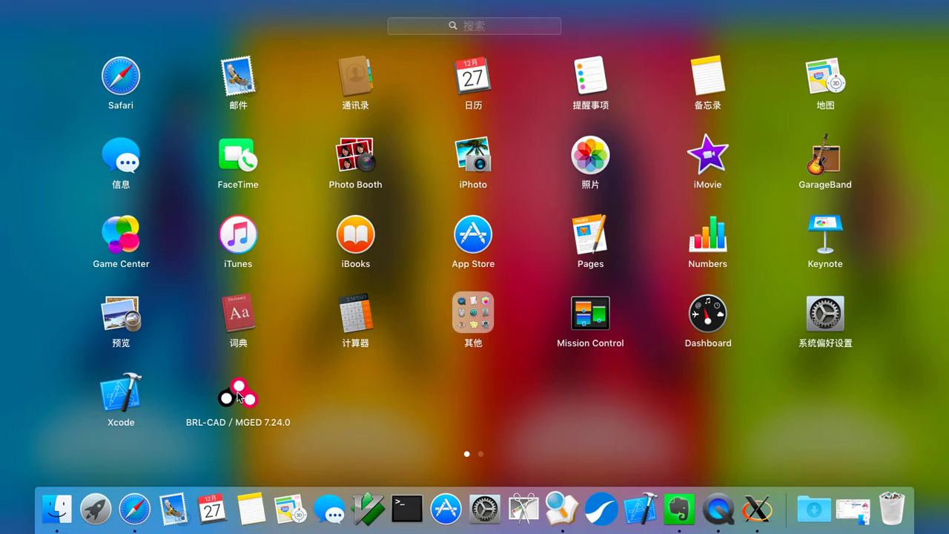
# Return to the Evernote desktop and highlight K2model.g in the opendb command.
pyautogui.click(314, 408)
pyautogui.hotkey('ctrl', 'Right')
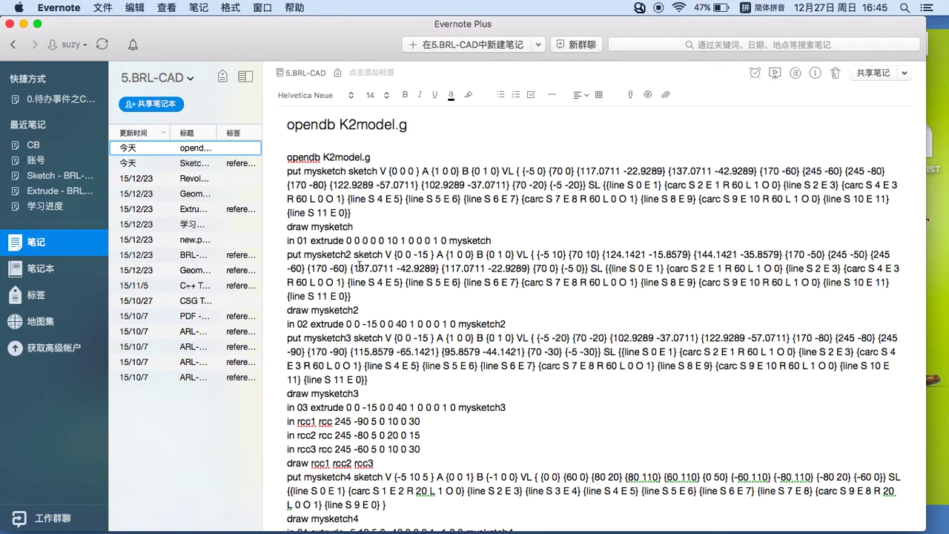
pyautogui.moveTo(388, 155); pyautogui.dragTo(286, 156)
pyautogui.click(370, 209)
pyautogui.scroll(-2, 376, 296)
pyautogui.scroll(-2, 377, 334)
pyautogui.scroll(4, 379, 371)
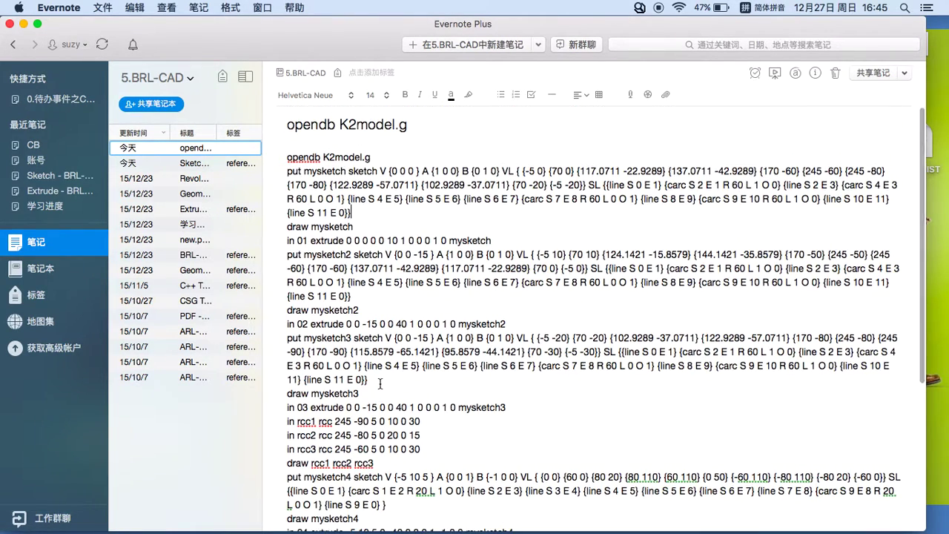
# Highlight the full opendb K2model.g line, then the word sketch in the put command.
pyautogui.click(375, 159)
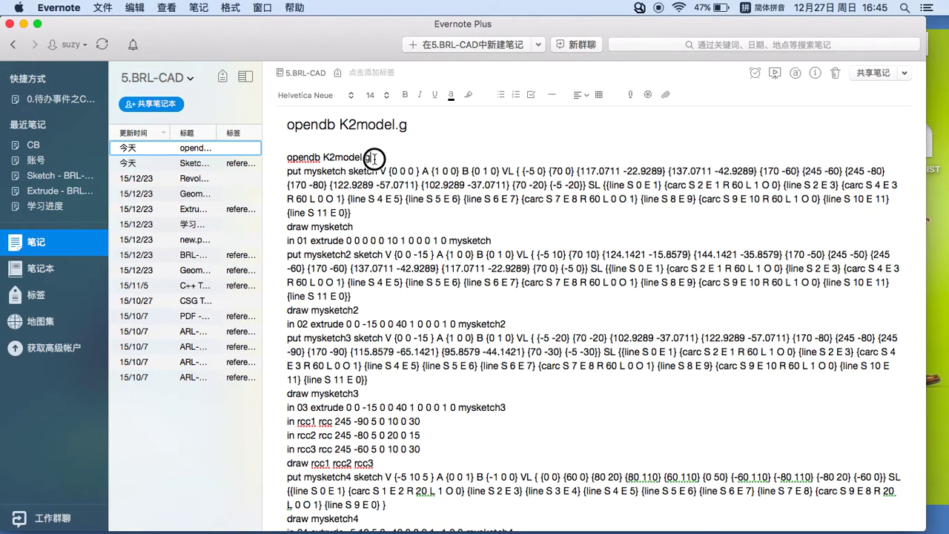
pyautogui.moveTo(374, 159); pyautogui.dragTo(287, 158)
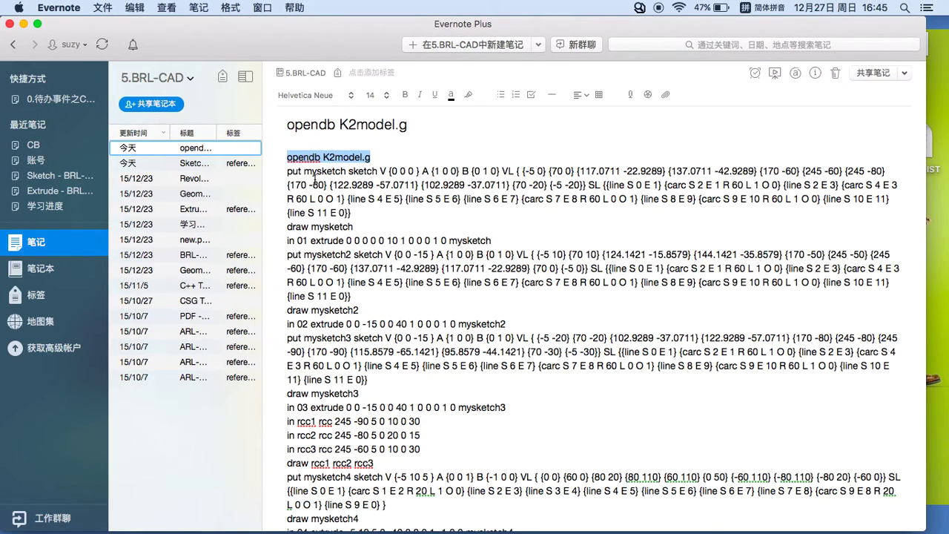
pyautogui.click(314, 178)
pyautogui.moveTo(349, 172); pyautogui.dragTo(376, 172)
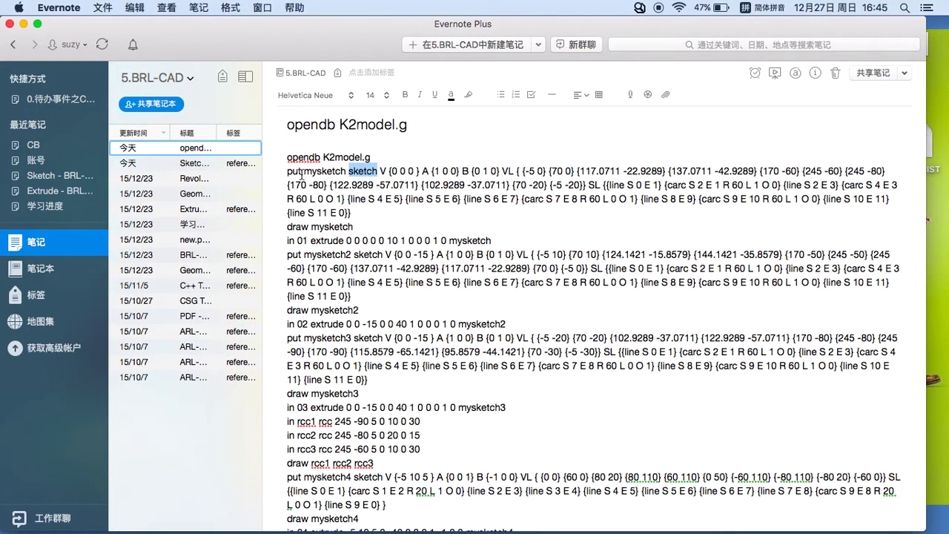
pyautogui.click(301, 175)
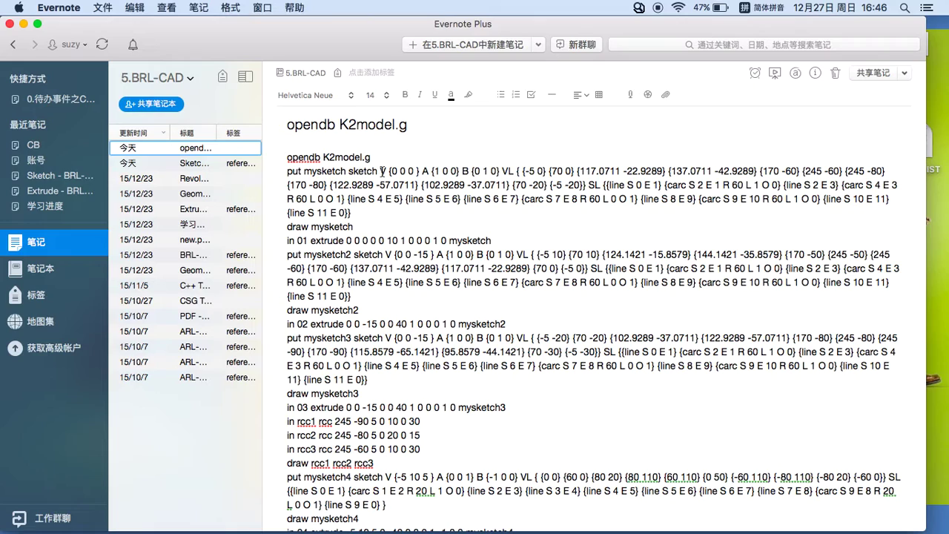
# Highlight the V, A and B vectors of mysketch in the note.
pyautogui.click(381, 171)
pyautogui.click(499, 171)
pyautogui.moveTo(499, 172); pyautogui.dragTo(381, 168)
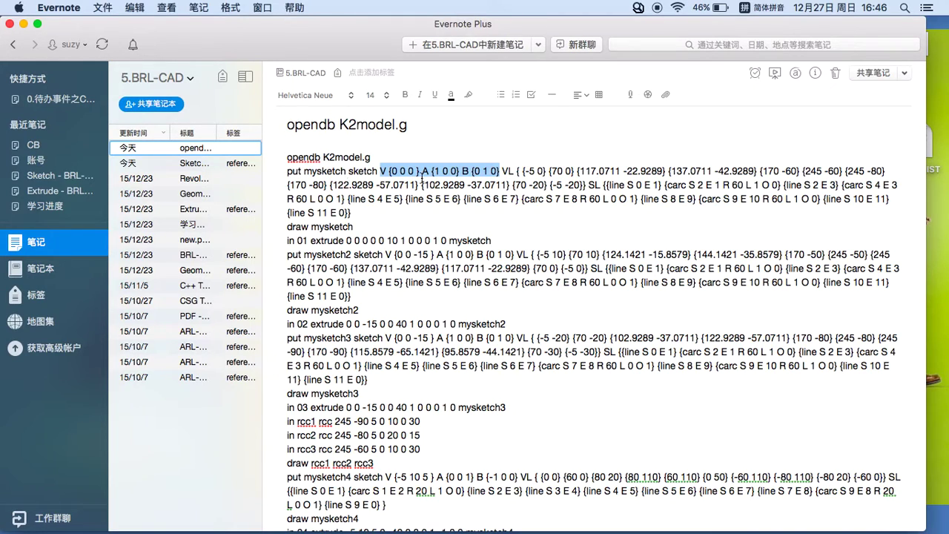
pyautogui.click(408, 339)
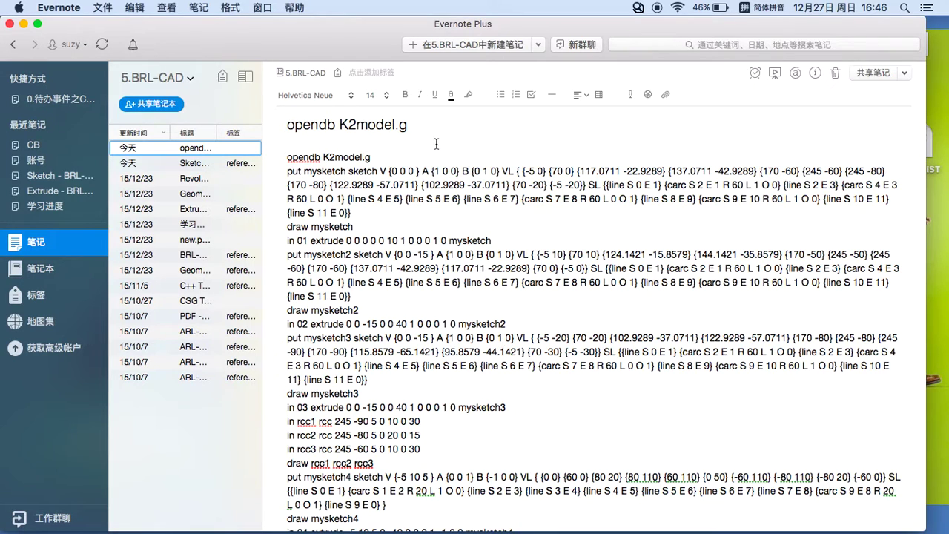
pyautogui.scroll(-1, 400, 371)
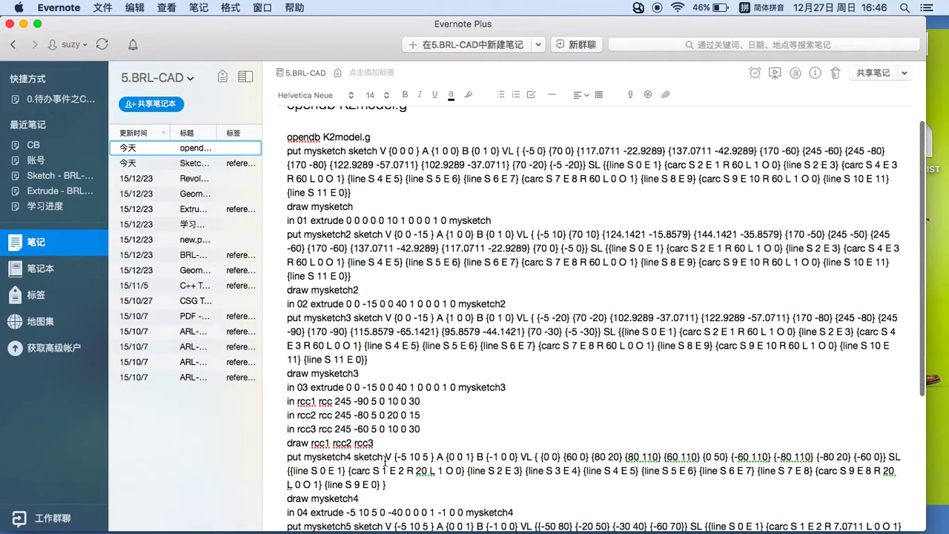
pyautogui.moveTo(385, 456); pyautogui.dragTo(522, 457)
pyautogui.scroll(1, 527, 381)
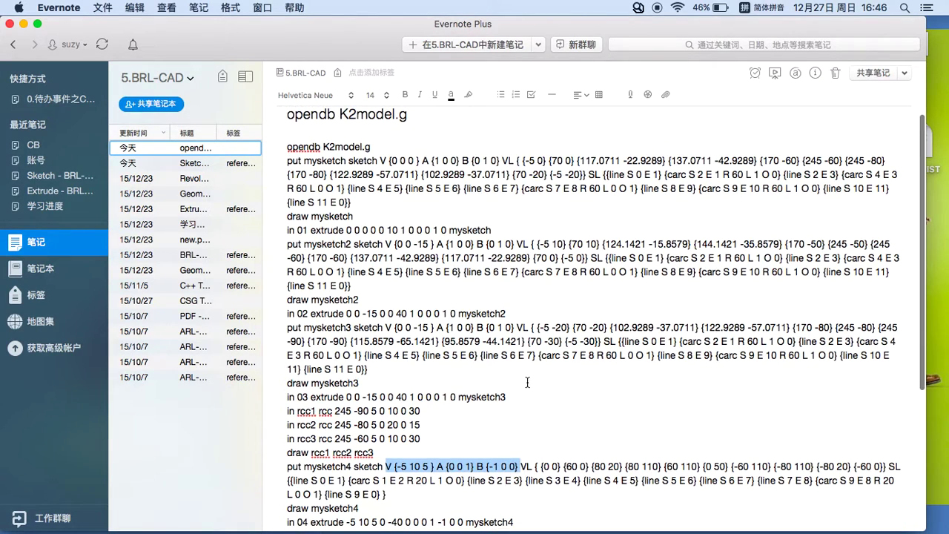
pyautogui.click(503, 160)
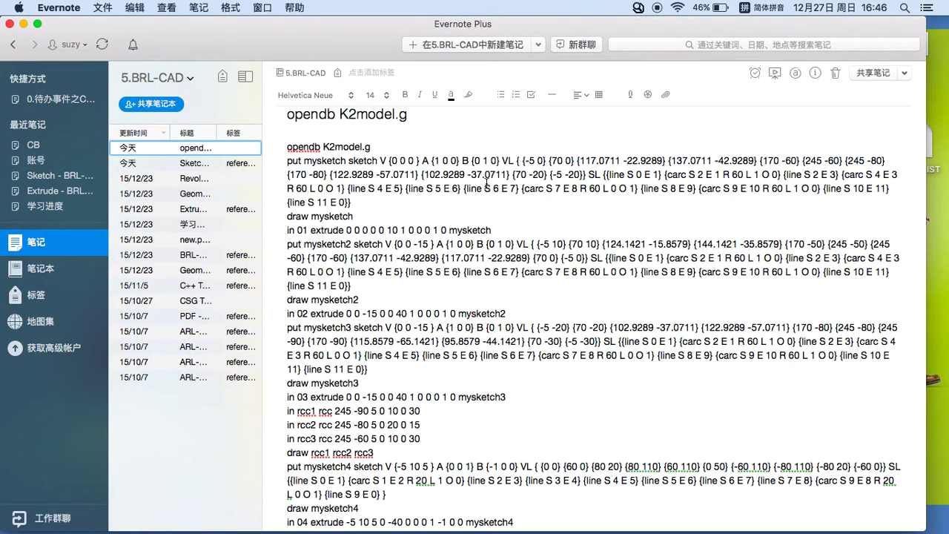
pyautogui.moveTo(504, 160); pyautogui.dragTo(513, 160)
pyautogui.click(535, 160)
pyautogui.doubleClick(631, 174)
pyautogui.doubleClick(648, 174)
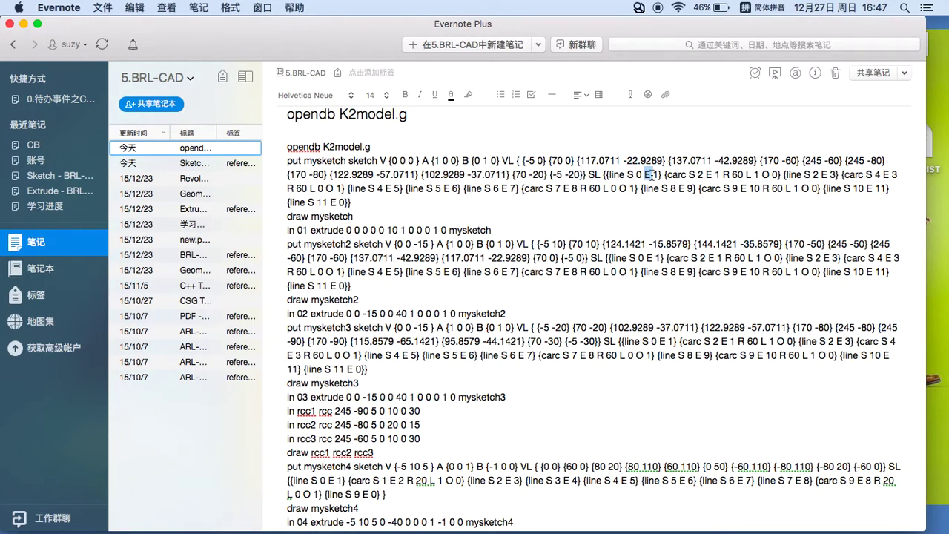
pyautogui.moveTo(610, 174); pyautogui.dragTo(654, 175)
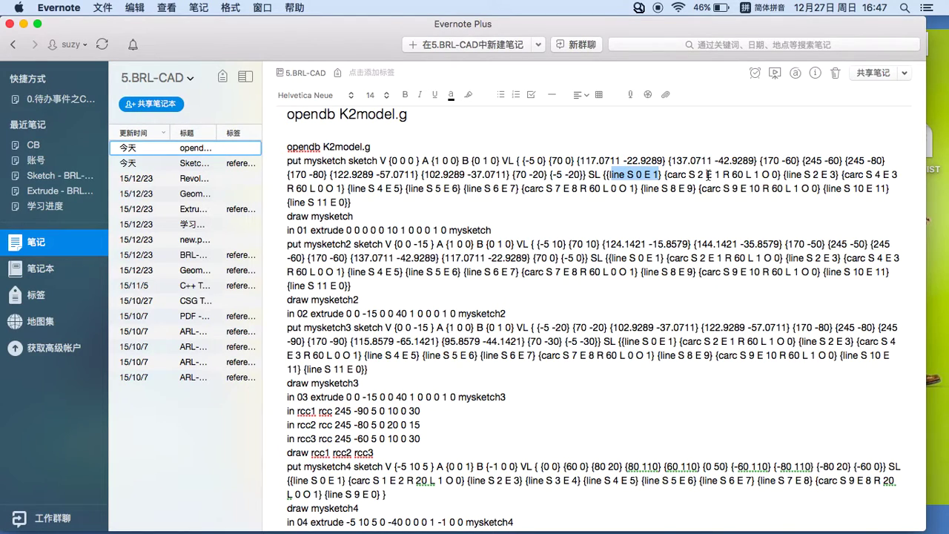
pyautogui.moveTo(666, 175); pyautogui.dragTo(687, 175)
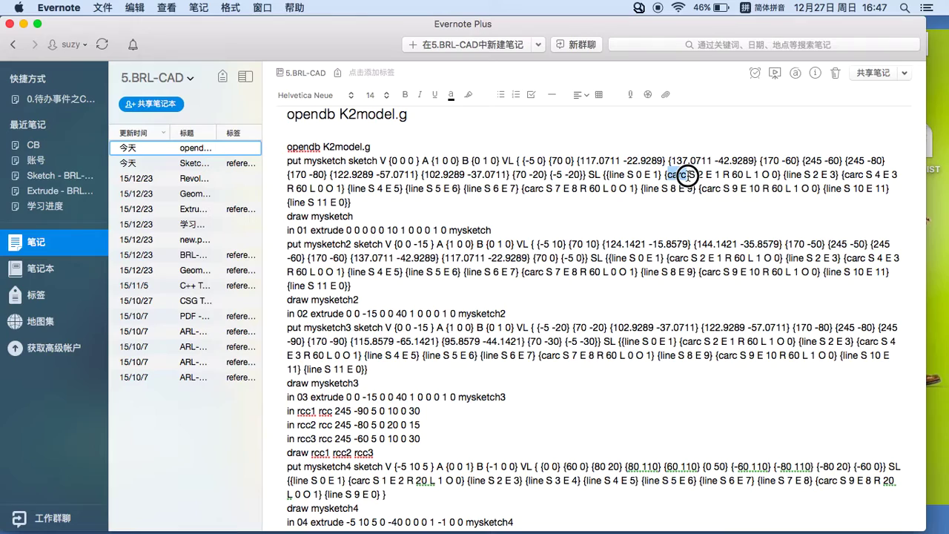
pyautogui.click(701, 175)
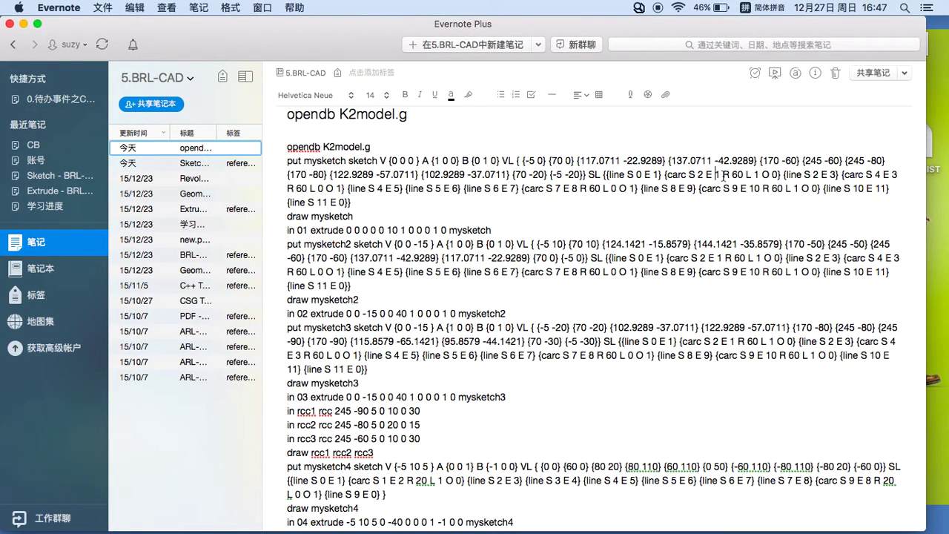
pyautogui.doubleClick(727, 175)
pyautogui.doubleClick(749, 175)
pyautogui.doubleClick(766, 176)
pyautogui.doubleClick(775, 176)
pyautogui.doubleClick(766, 175)
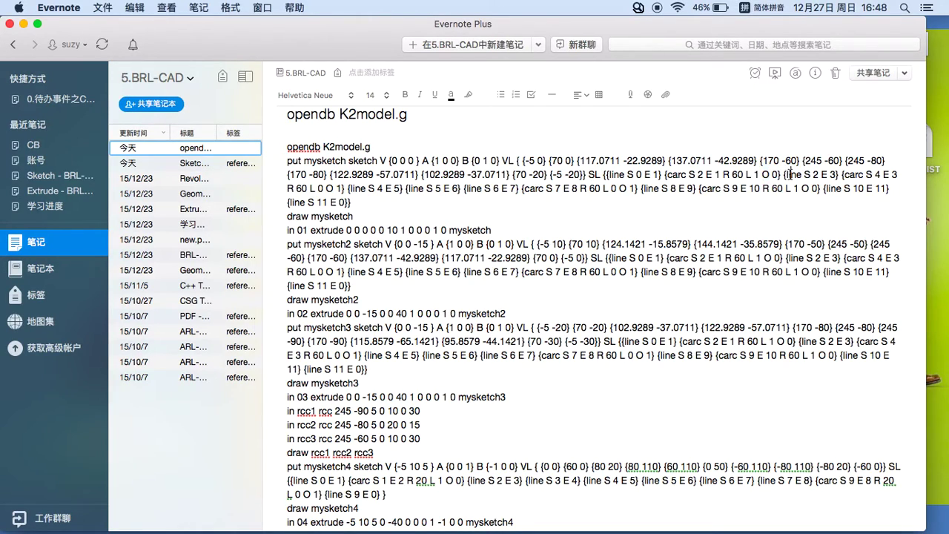
pyautogui.click(799, 176)
pyautogui.moveTo(798, 176); pyautogui.dragTo(848, 175)
pyautogui.click(458, 188)
pyautogui.click(507, 191)
pyautogui.moveTo(360, 229); pyautogui.dragTo(295, 212)
pyautogui.click(355, 216)
pyautogui.click(289, 230)
pyautogui.moveTo(310, 230); pyautogui.dragTo(422, 231)
pyautogui.click(425, 231)
pyautogui.moveTo(426, 230); pyautogui.dragTo(447, 231)
pyautogui.scroll(-1, 419, 227)
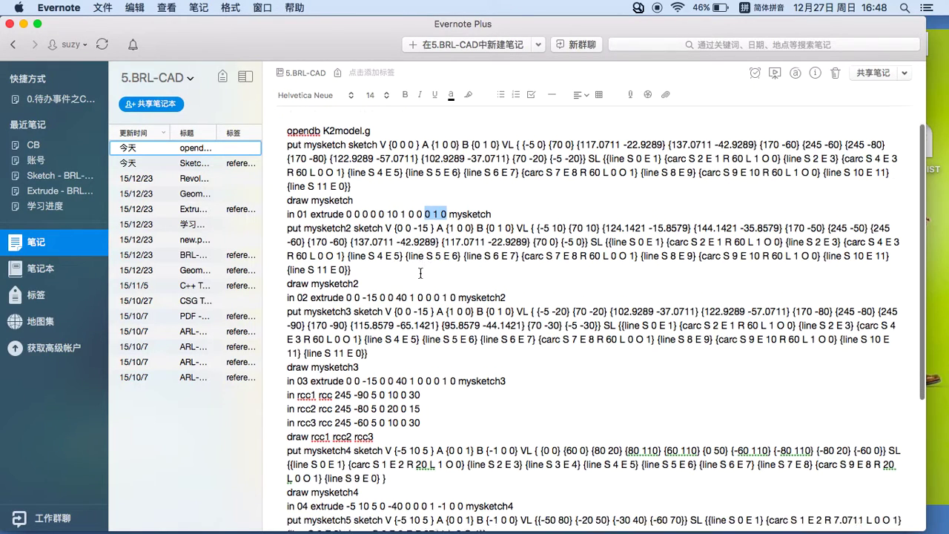
pyautogui.moveTo(307, 227); pyautogui.dragTo(354, 267)
pyautogui.click(359, 276)
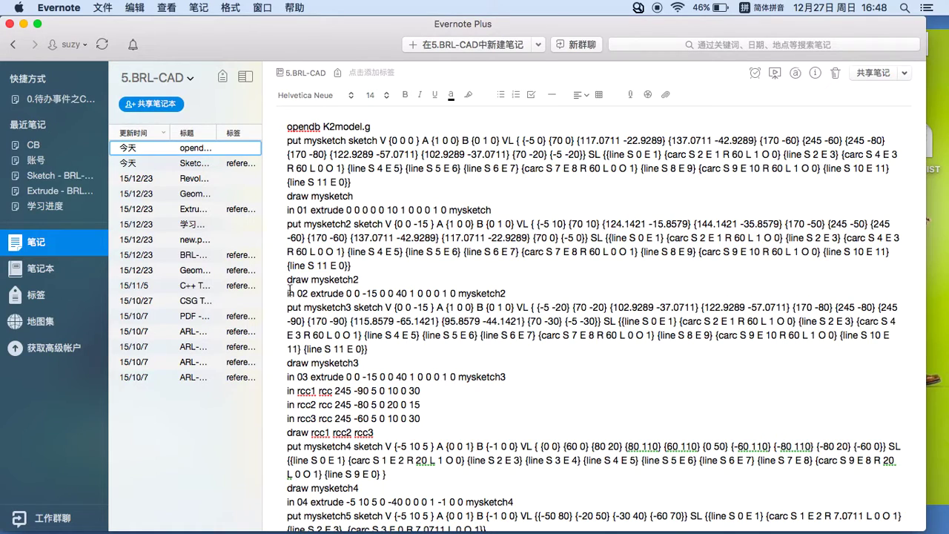
pyautogui.click(290, 281)
pyautogui.click(290, 294)
pyautogui.click(288, 307)
pyautogui.moveTo(289, 307); pyautogui.dragTo(520, 374)
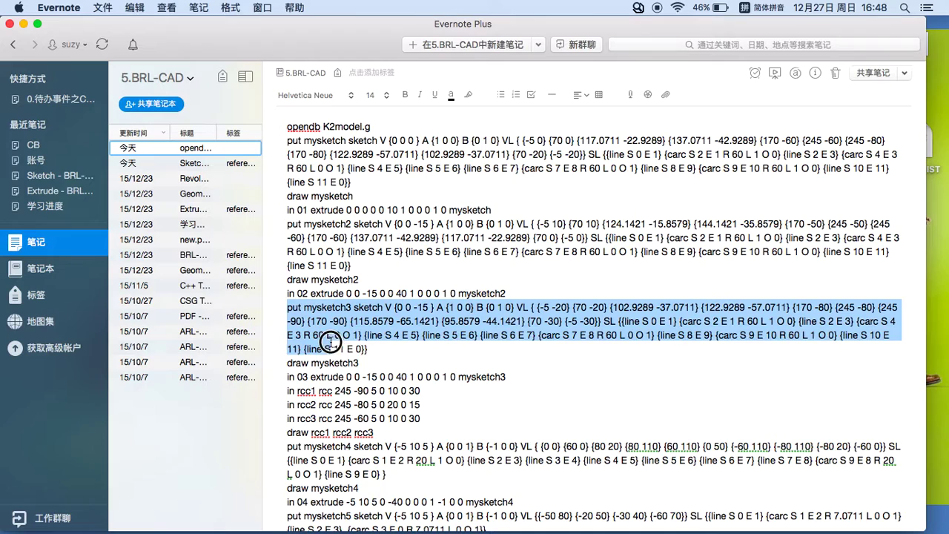
pyautogui.scroll(-2, 520, 375)
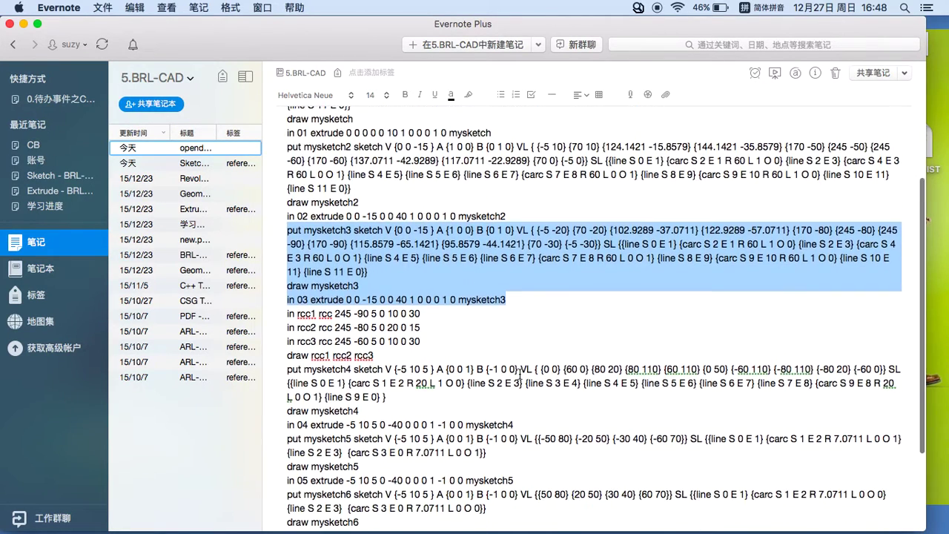
pyautogui.scroll(-1, 512, 341)
pyautogui.scroll(-1, 504, 311)
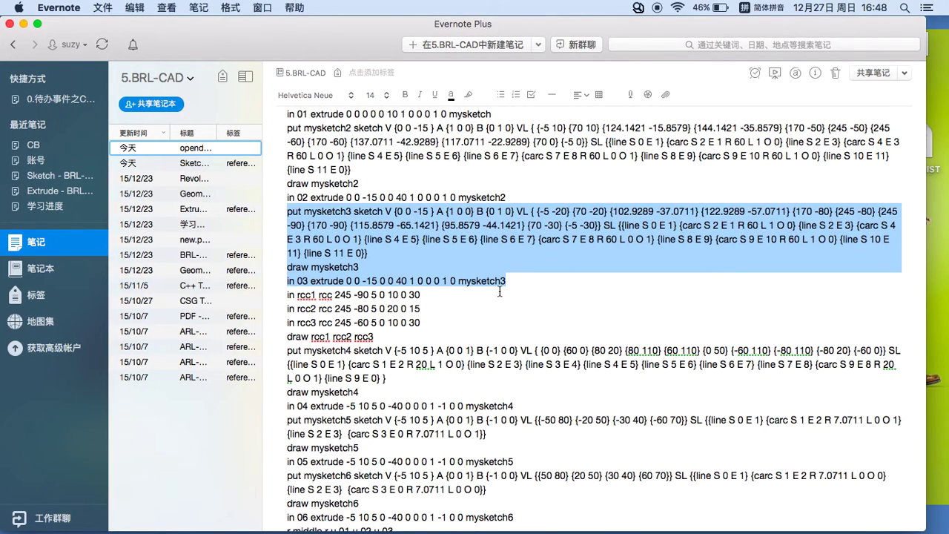
pyautogui.scroll(-1, 500, 291)
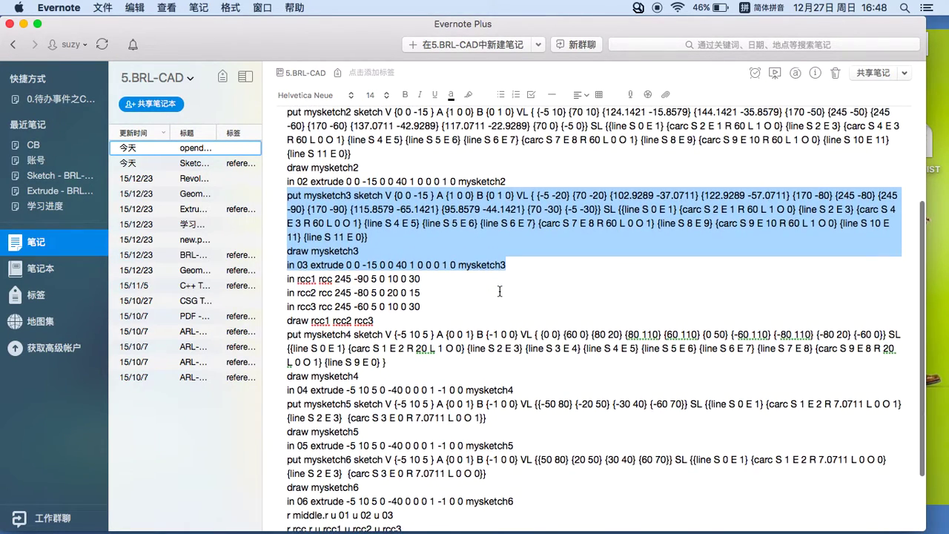
pyautogui.click(288, 279)
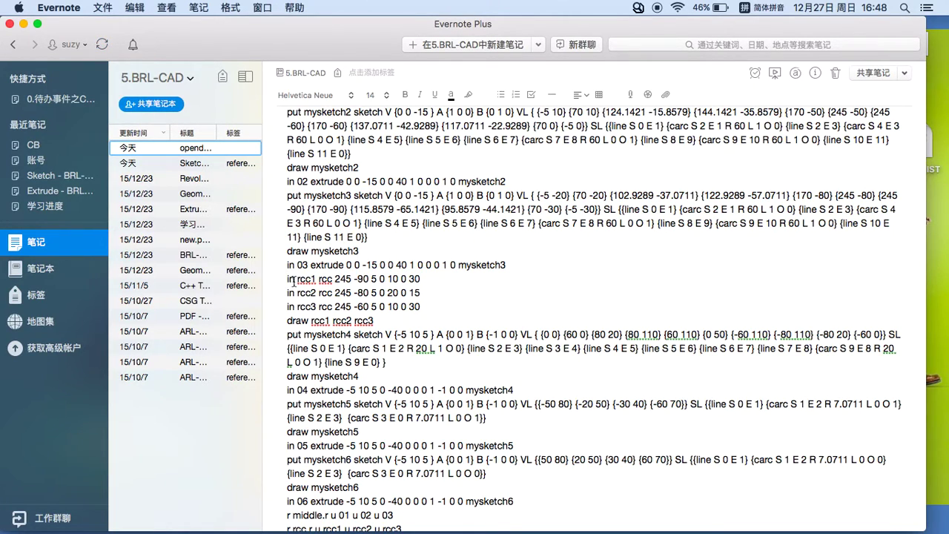
pyautogui.moveTo(318, 280); pyautogui.dragTo(332, 281)
pyautogui.moveTo(335, 280); pyautogui.dragTo(377, 279)
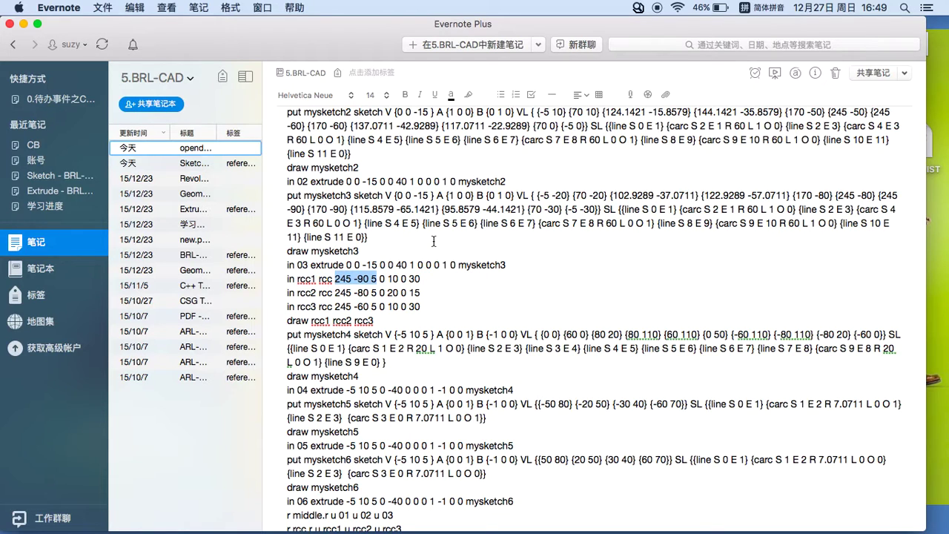
pyautogui.scroll(3, 370, 167)
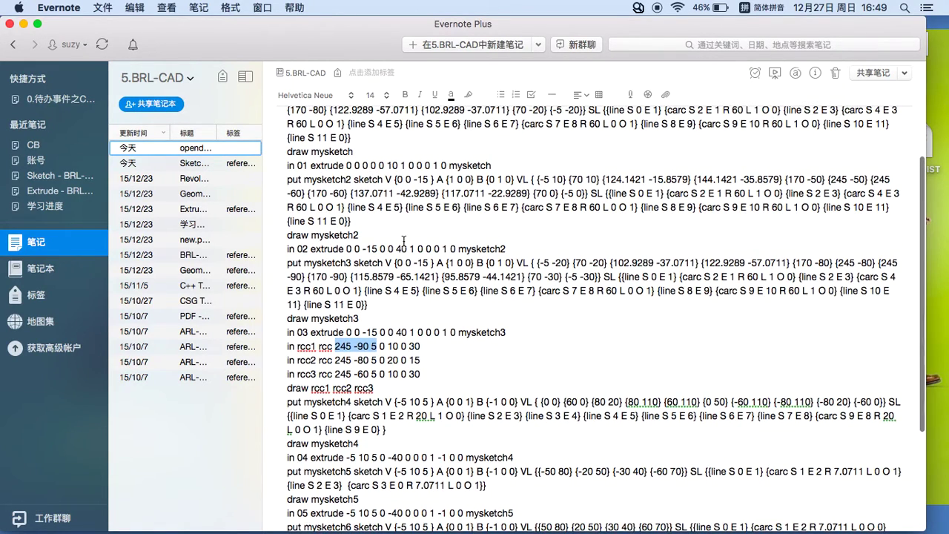
pyautogui.scroll(2, 405, 241)
pyautogui.scroll(-3, 403, 242)
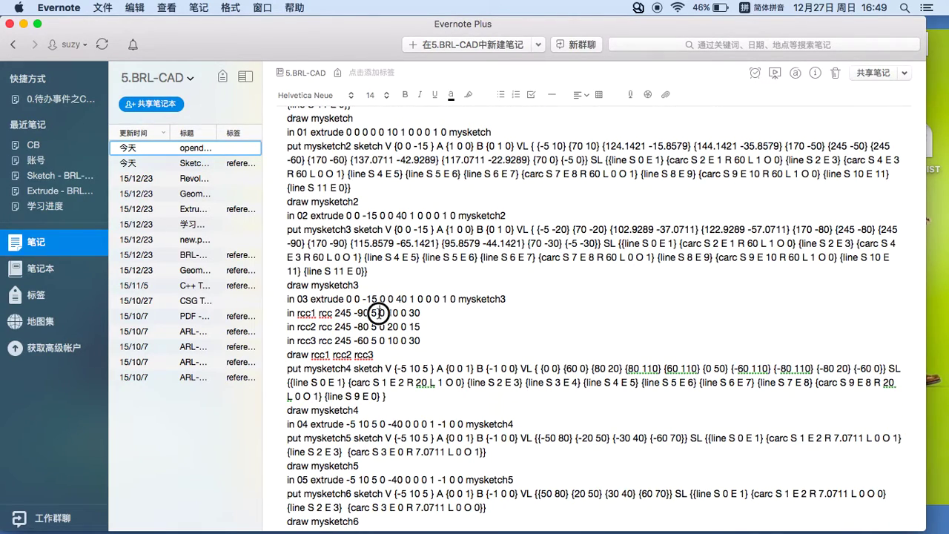
pyautogui.moveTo(379, 313); pyautogui.dragTo(408, 313)
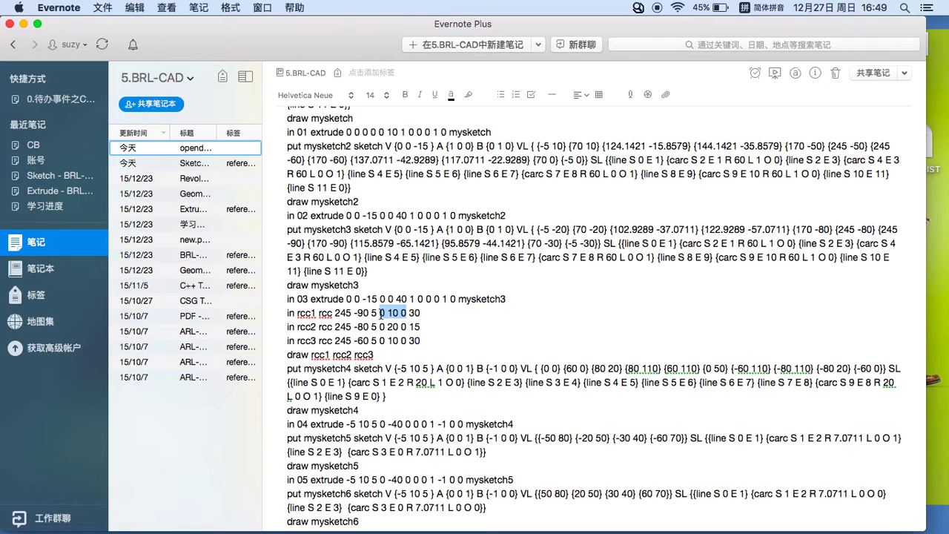
pyautogui.doubleClick(423, 313)
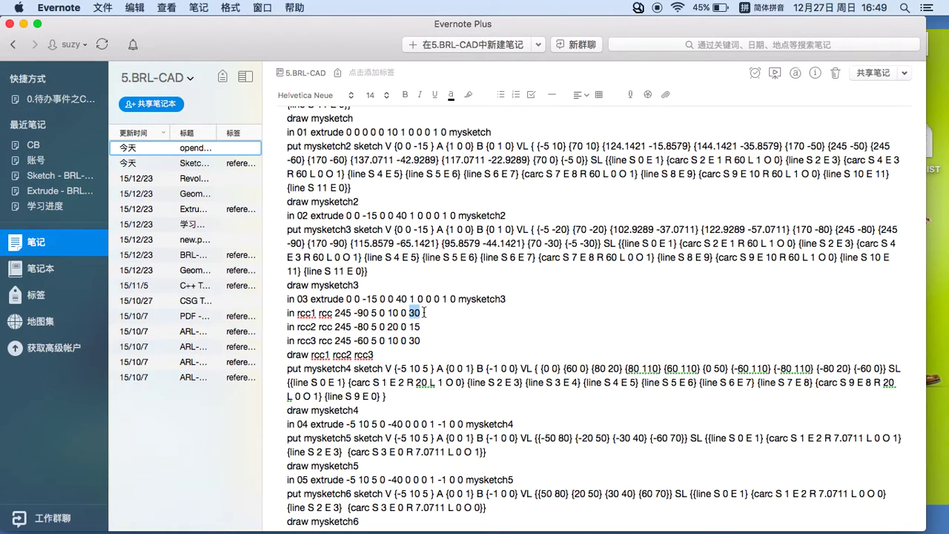
pyautogui.click(416, 326)
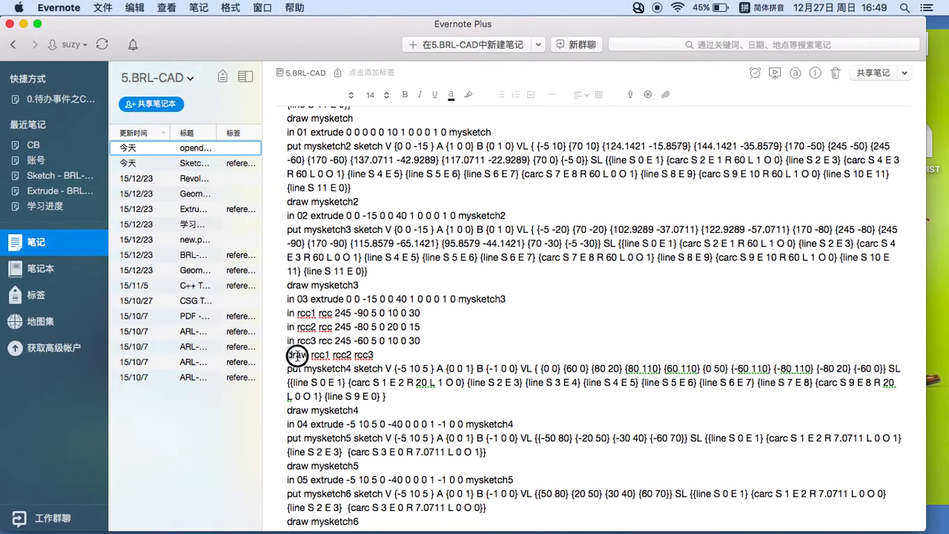
pyautogui.moveTo(288, 354); pyautogui.dragTo(379, 349)
pyautogui.click(374, 353)
pyautogui.scroll(-3, 373, 352)
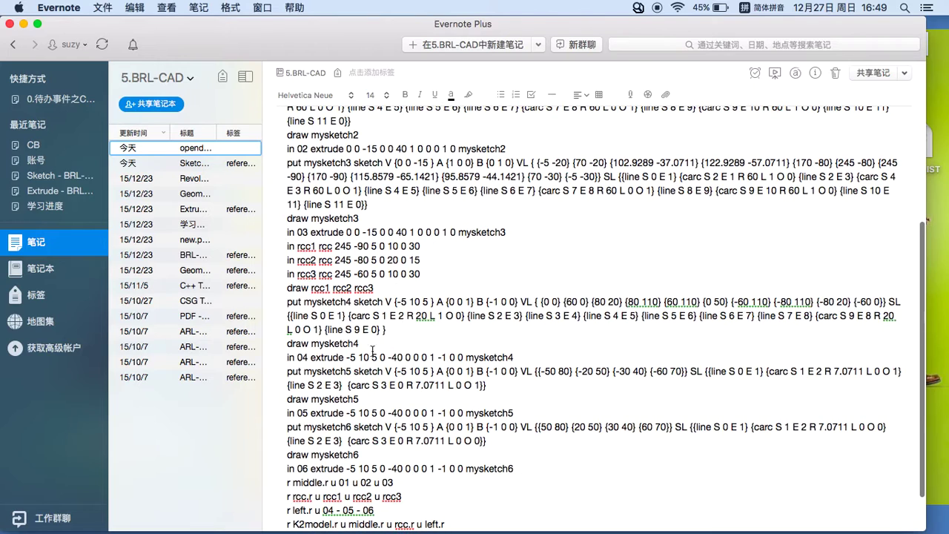
pyautogui.moveTo(288, 301); pyautogui.dragTo(519, 358)
pyautogui.scroll(-2, 522, 360)
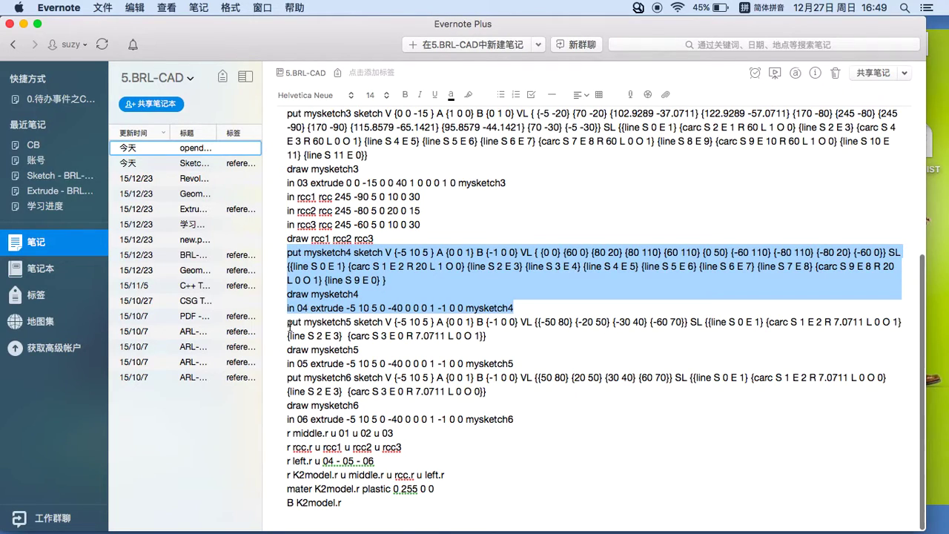
pyautogui.moveTo(289, 322)
pyautogui.mouseDown()
pyautogui.moveTo(485, 373)
pyautogui.moveTo(516, 361)
pyautogui.mouseUp()
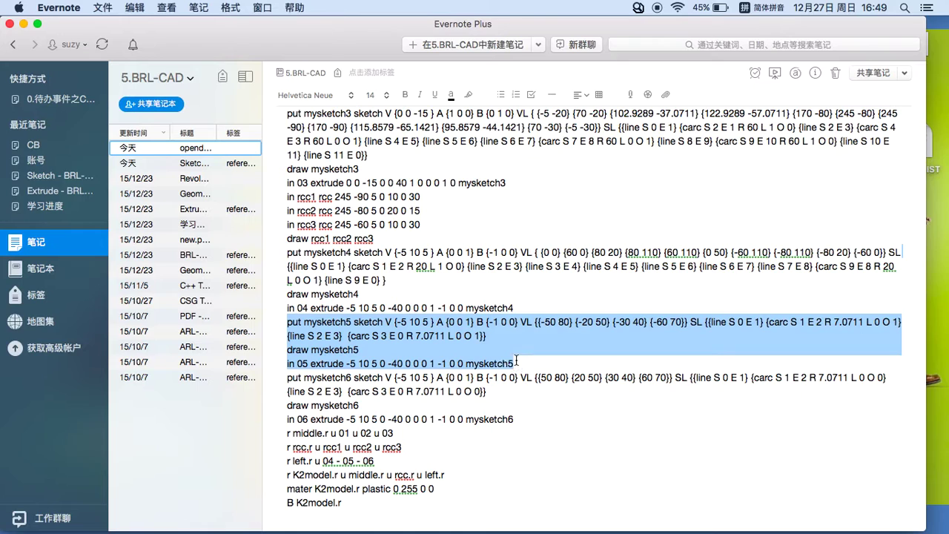
pyautogui.scroll(-1, 401, 374)
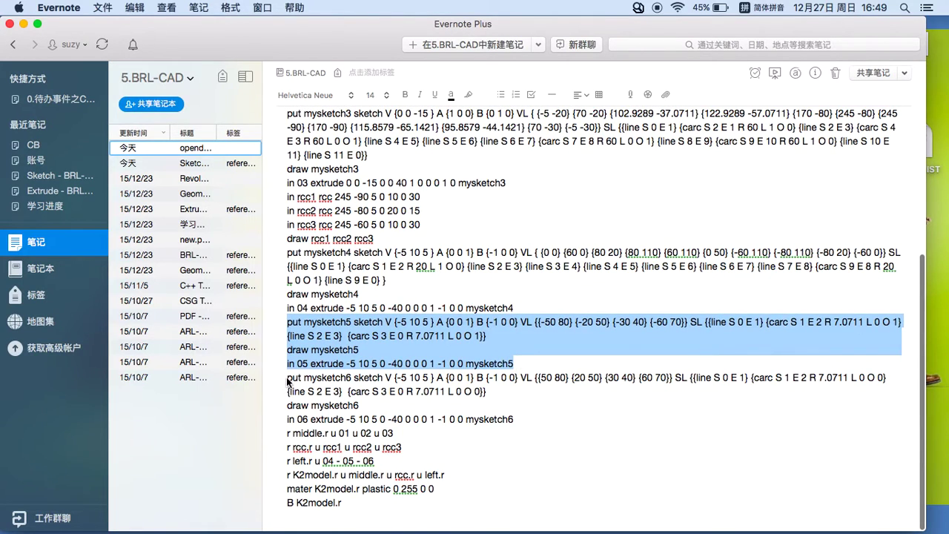
pyautogui.moveTo(287, 377)
pyautogui.mouseDown()
pyautogui.moveTo(333, 400)
pyautogui.moveTo(527, 416)
pyautogui.mouseUp()
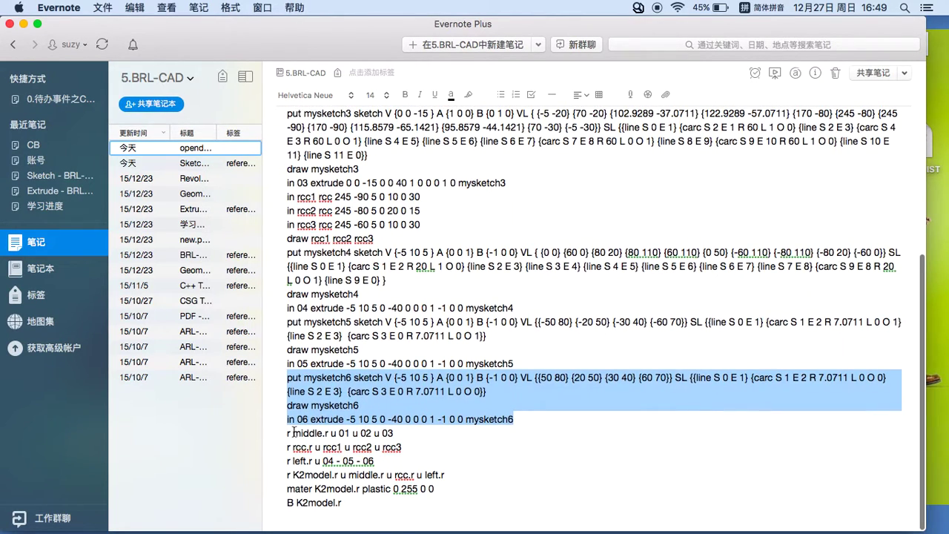
pyautogui.click(287, 433)
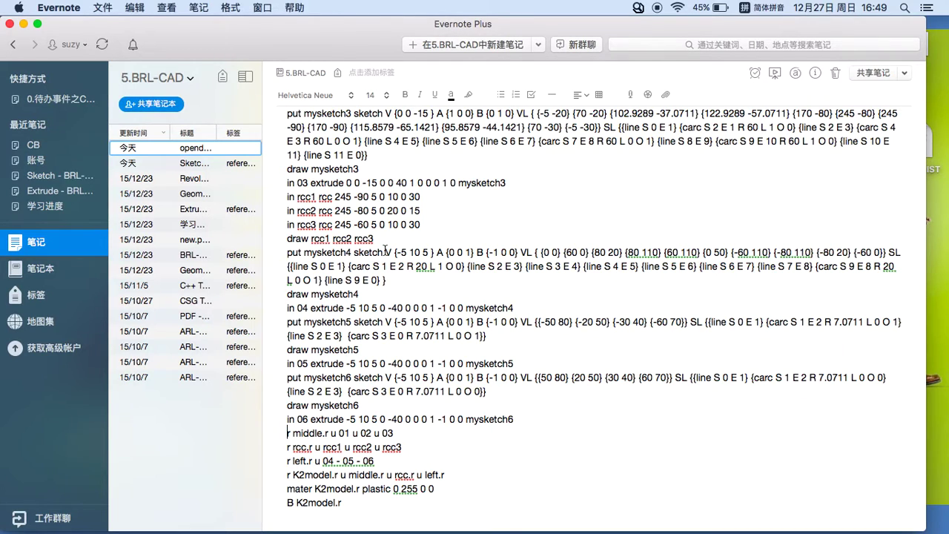
pyautogui.doubleClick(289, 434)
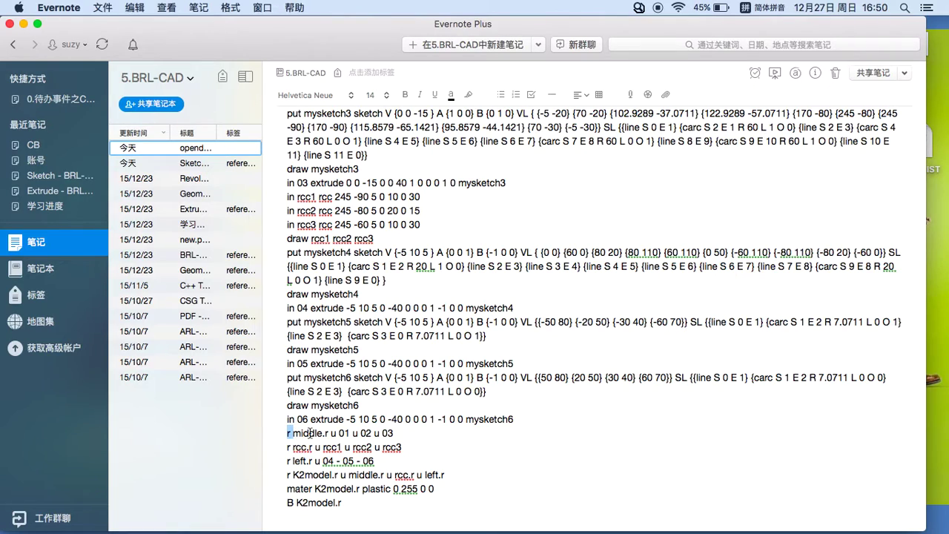
pyautogui.click(309, 434)
pyautogui.doubleClick(333, 433)
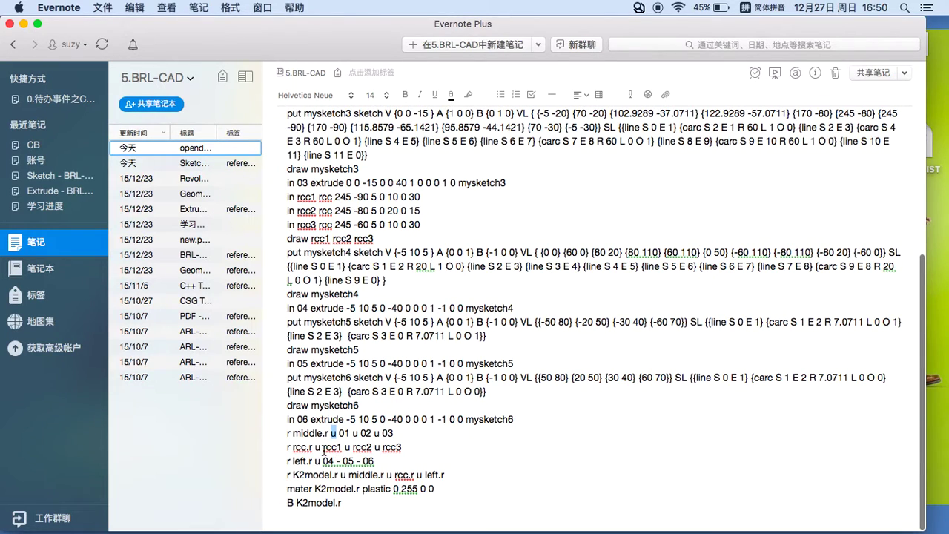
pyautogui.doubleClick(330, 447)
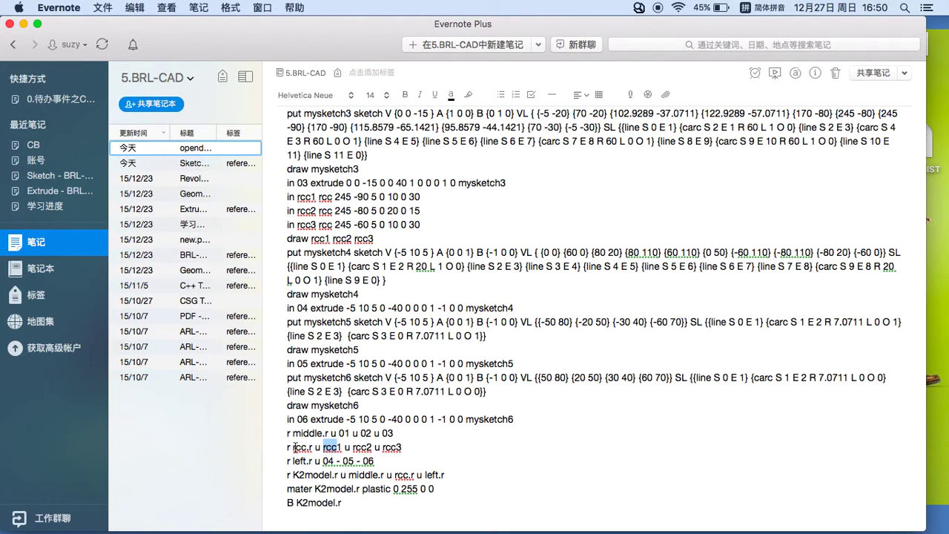
pyautogui.moveTo(295, 446); pyautogui.dragTo(315, 447)
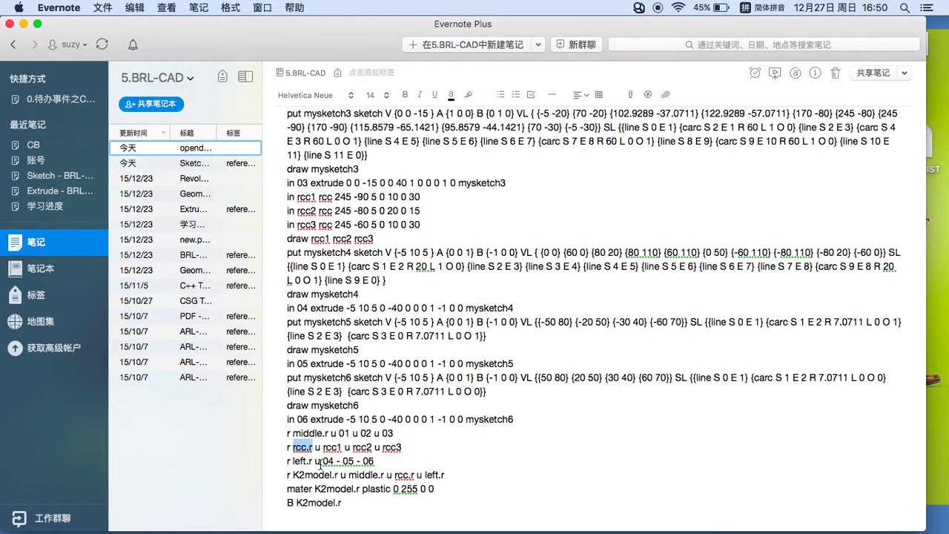
pyautogui.click(316, 463)
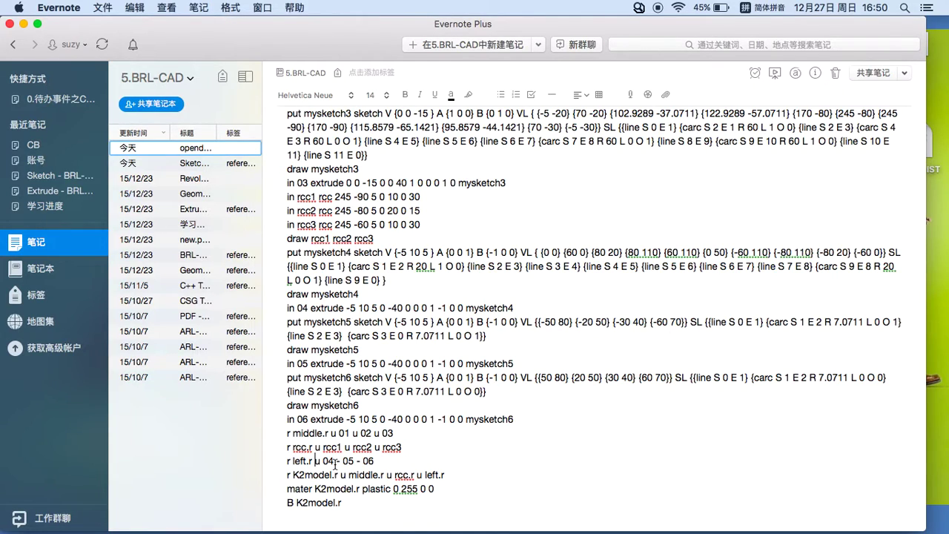
pyautogui.moveTo(337, 462); pyautogui.dragTo(353, 461)
pyautogui.moveTo(361, 461); pyautogui.dragTo(374, 461)
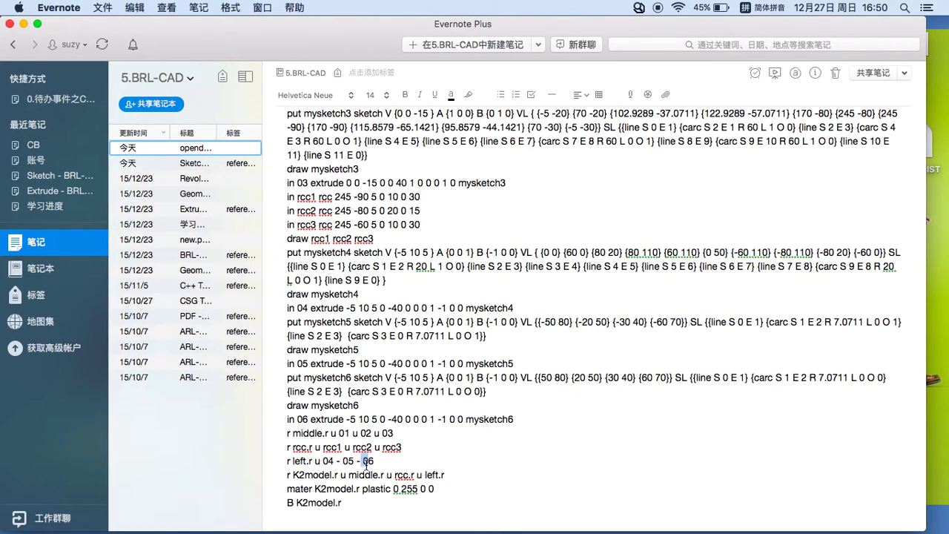
pyautogui.click(295, 474)
pyautogui.moveTo(450, 474); pyautogui.dragTo(287, 474)
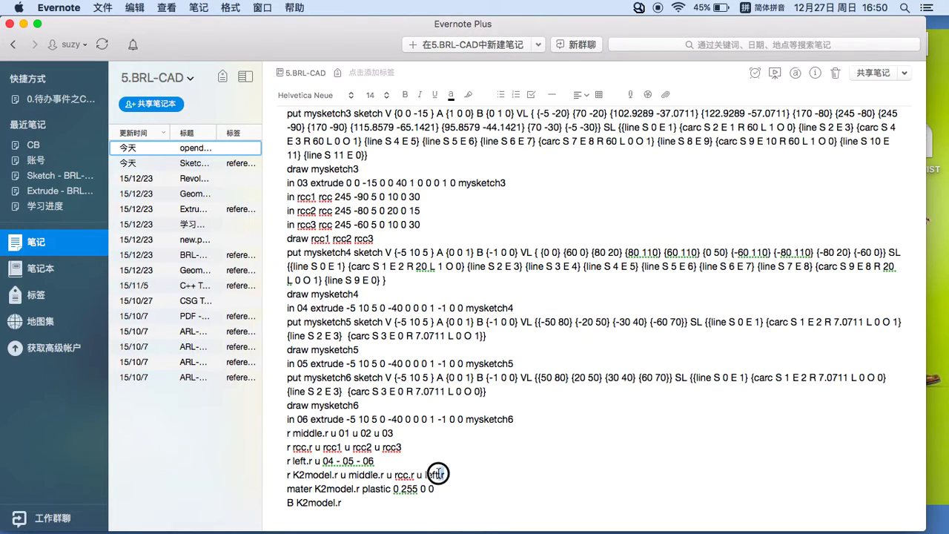
pyautogui.click(303, 475)
pyautogui.doubleClick(297, 475)
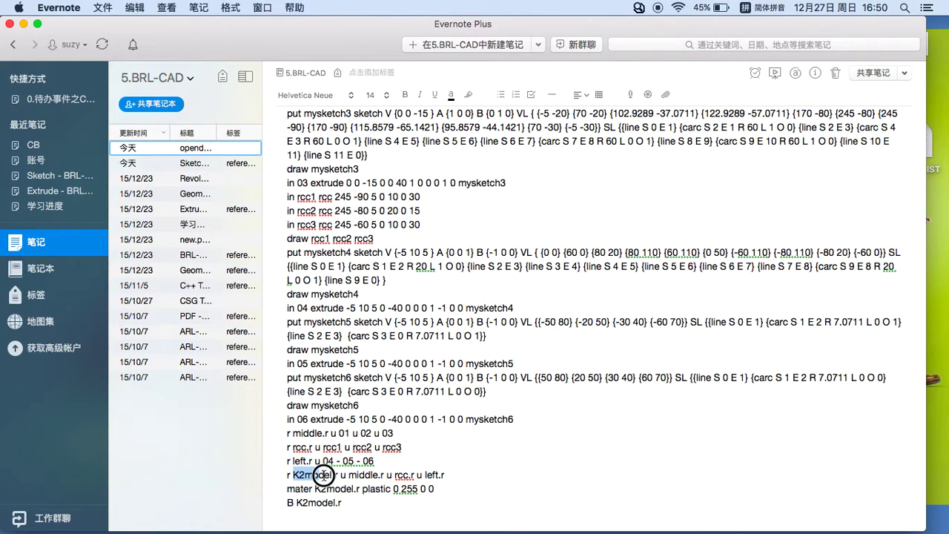
pyautogui.click(334, 502)
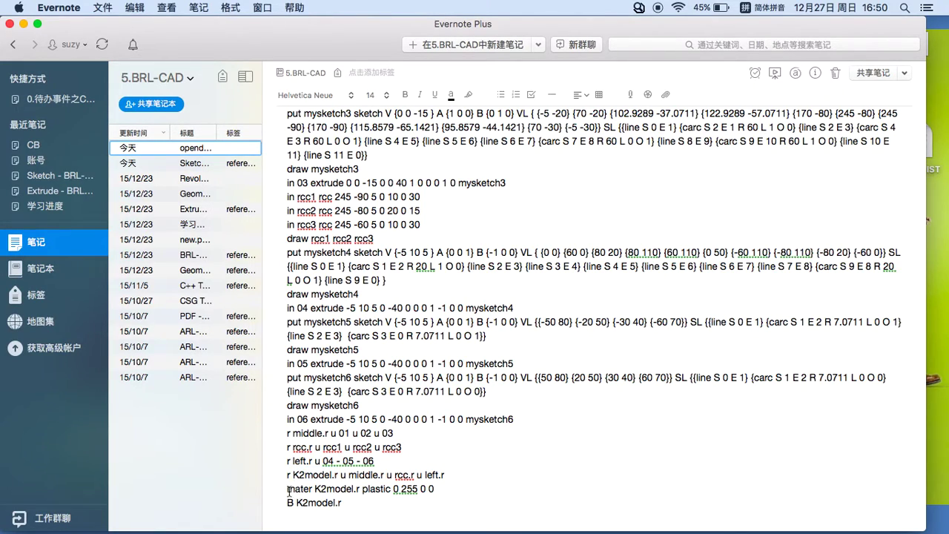
pyautogui.moveTo(289, 489); pyautogui.dragTo(432, 489)
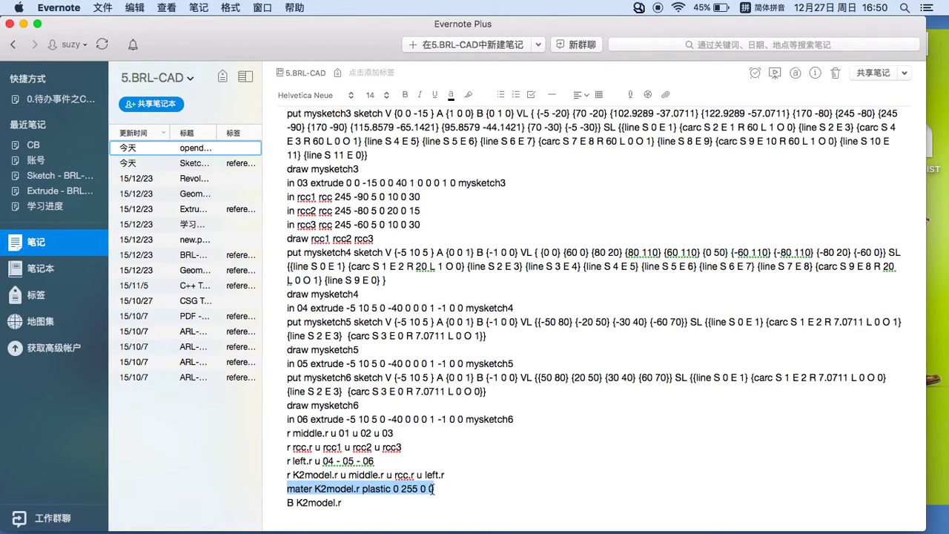
pyautogui.click(372, 492)
pyautogui.moveTo(394, 489); pyautogui.dragTo(425, 489)
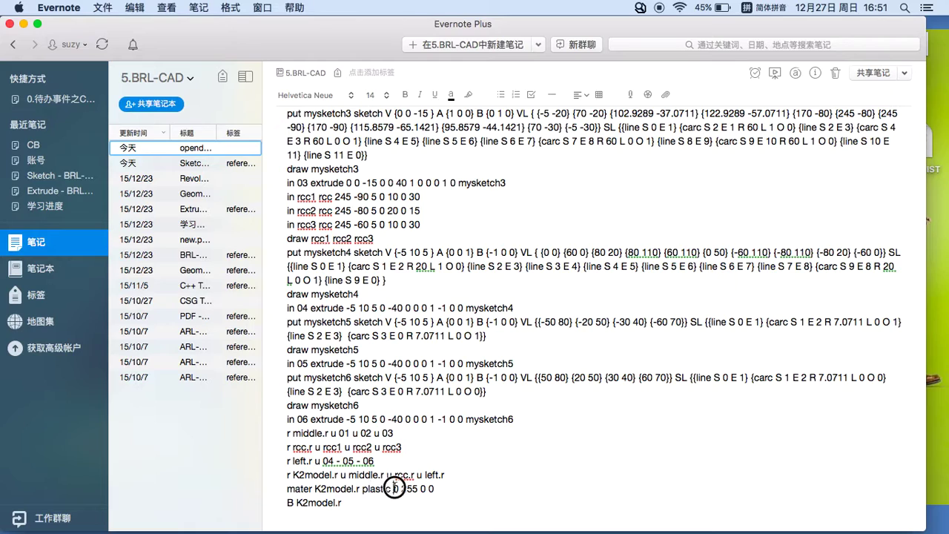
pyautogui.click(453, 489)
pyautogui.moveTo(289, 504); pyautogui.dragTo(347, 504)
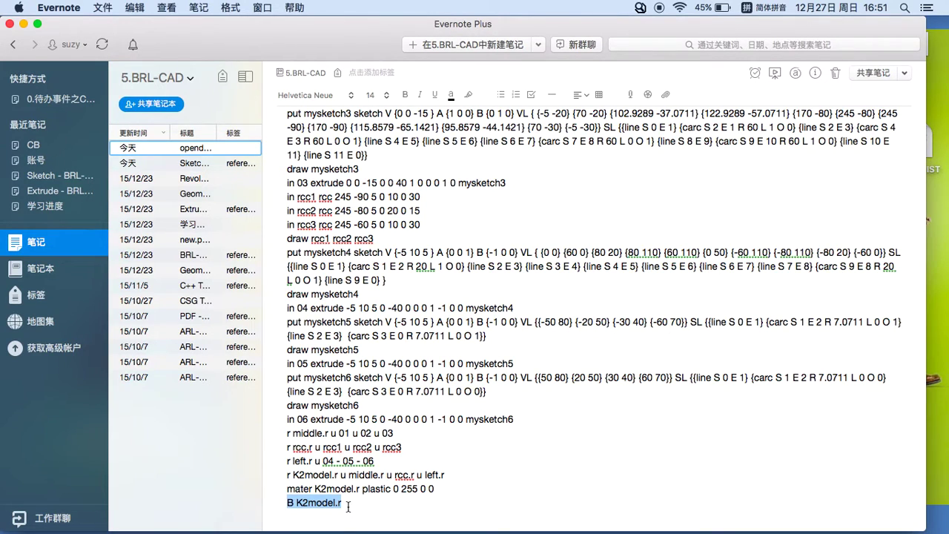
pyautogui.scroll(15, 326, 416)
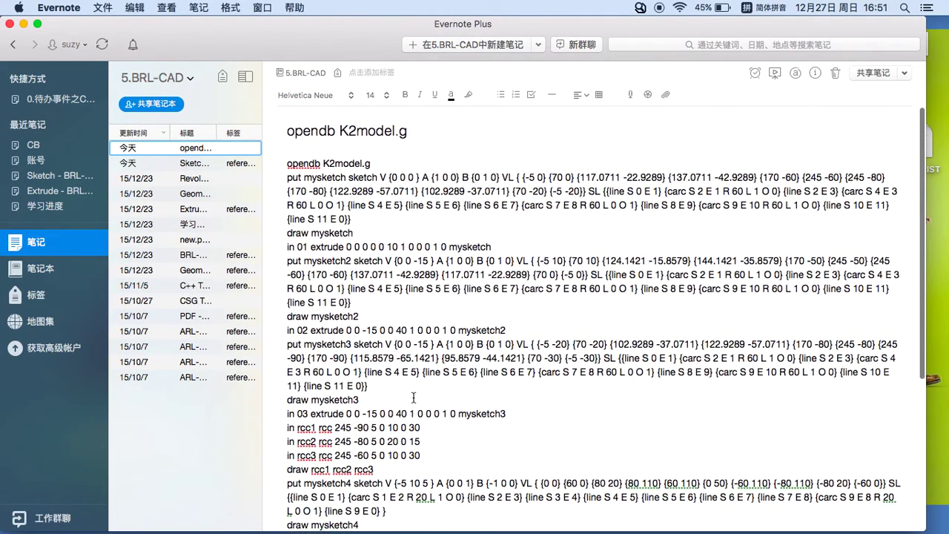
# Launch BRL-CAD MGED from Launchpad and nudge its command window higher.
pyautogui.hotkey('ctrl', 'Left')
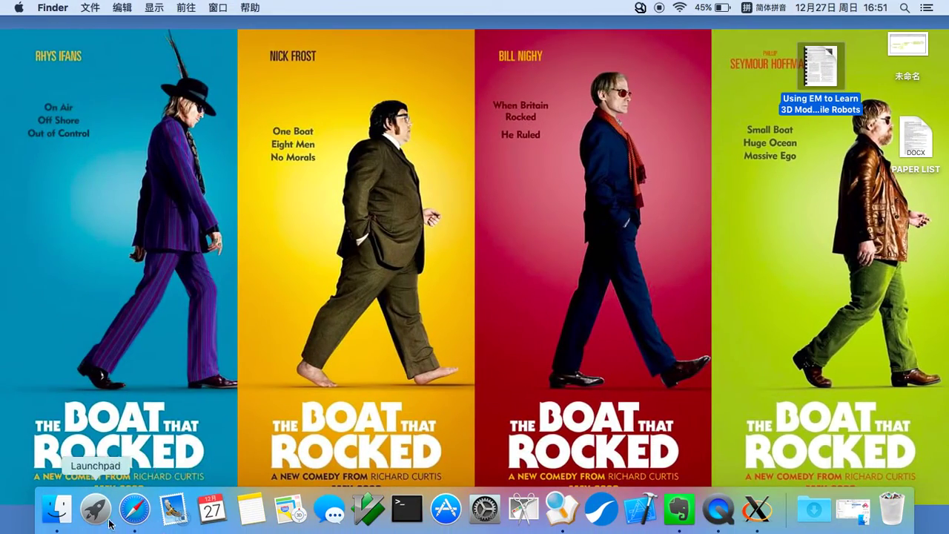
pyautogui.click(95, 520)
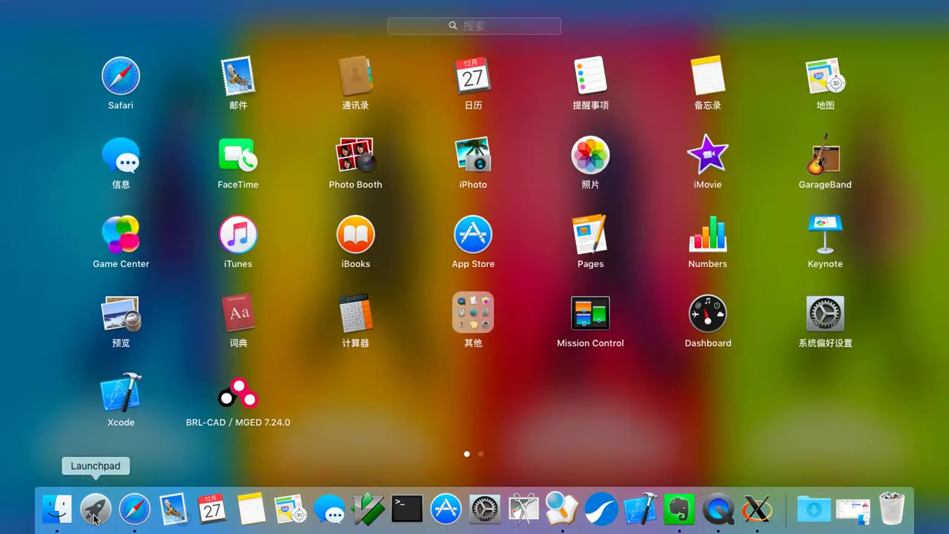
pyautogui.click(243, 397)
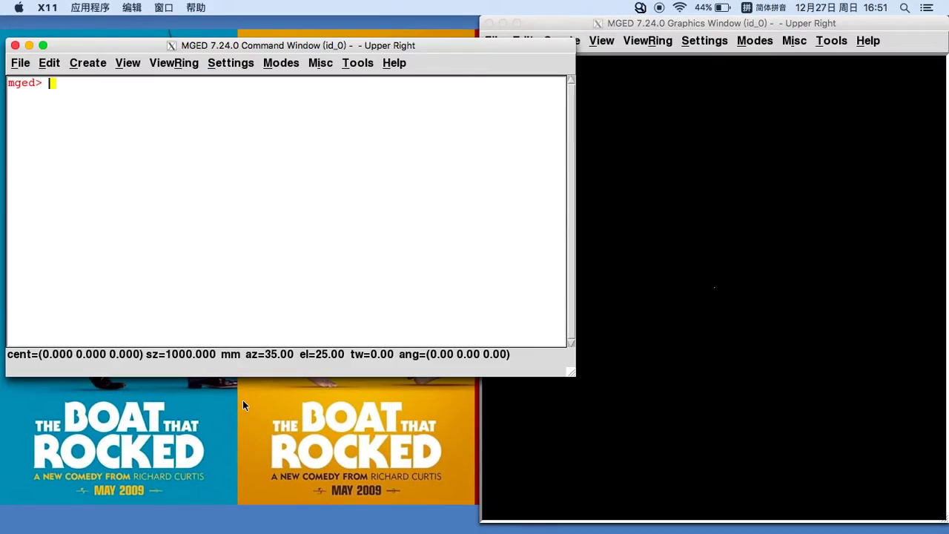
pyautogui.moveTo(126, 47); pyautogui.dragTo(126, 37)
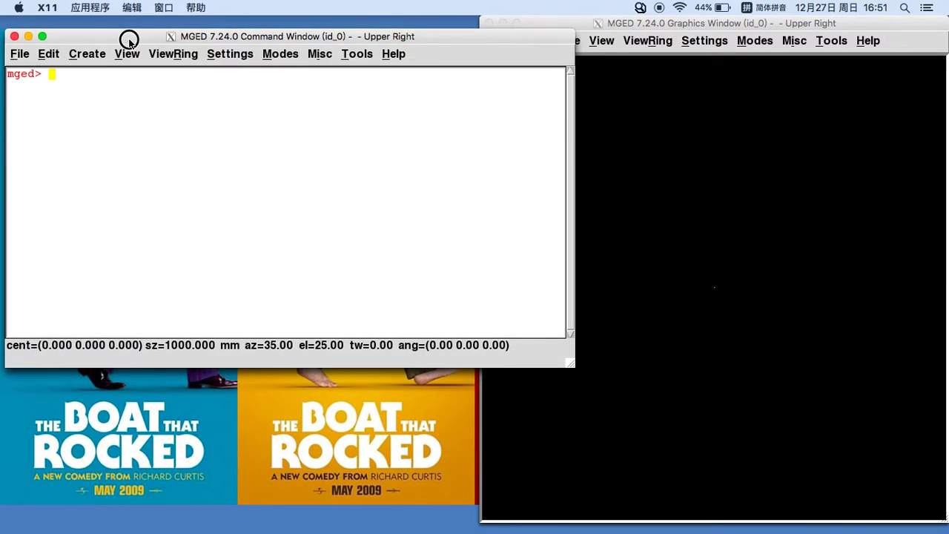
# Select the opendb K2model.g line in the Evernote note.
pyautogui.hotkey('ctrl', 'Right')
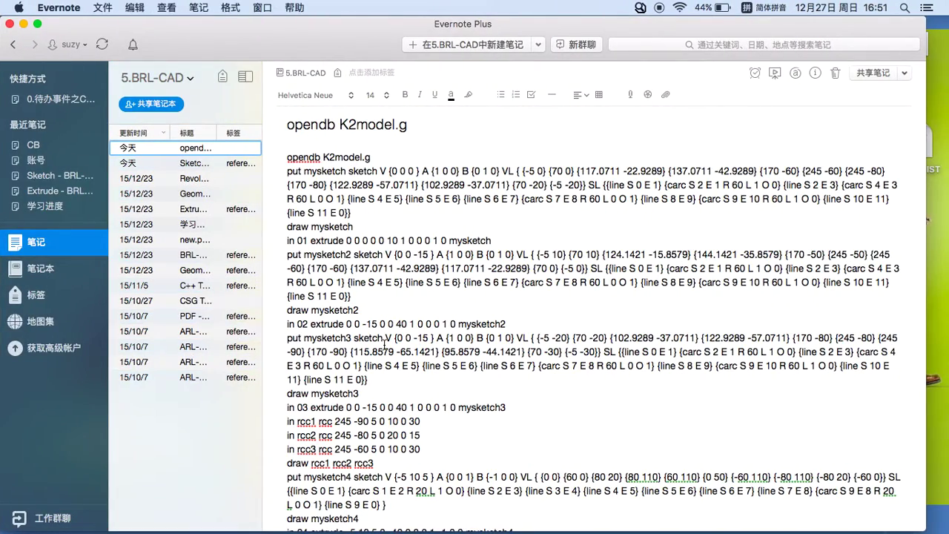
pyautogui.scroll(-3, 384, 344)
pyautogui.scroll(-5, 384, 343)
pyautogui.scroll(4, 382, 260)
pyautogui.scroll(4, 378, 165)
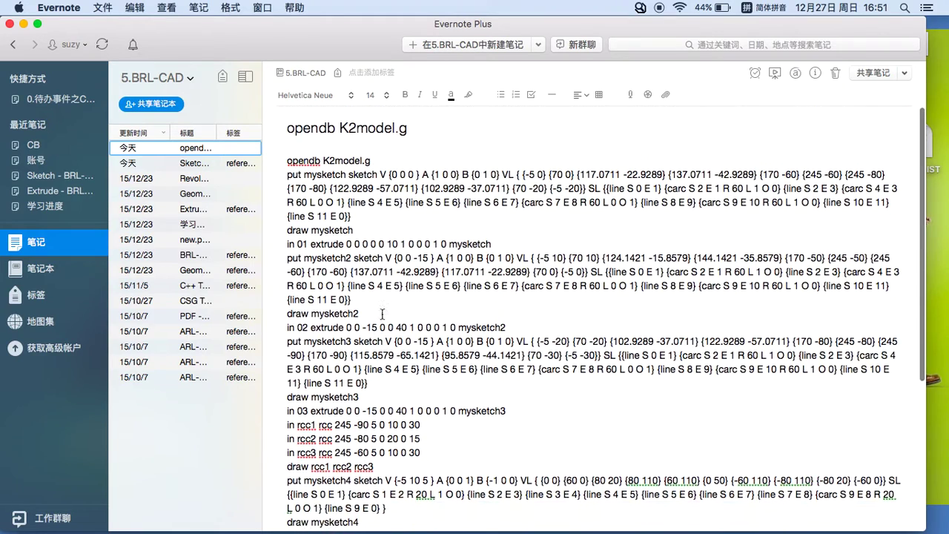
pyautogui.click(380, 154)
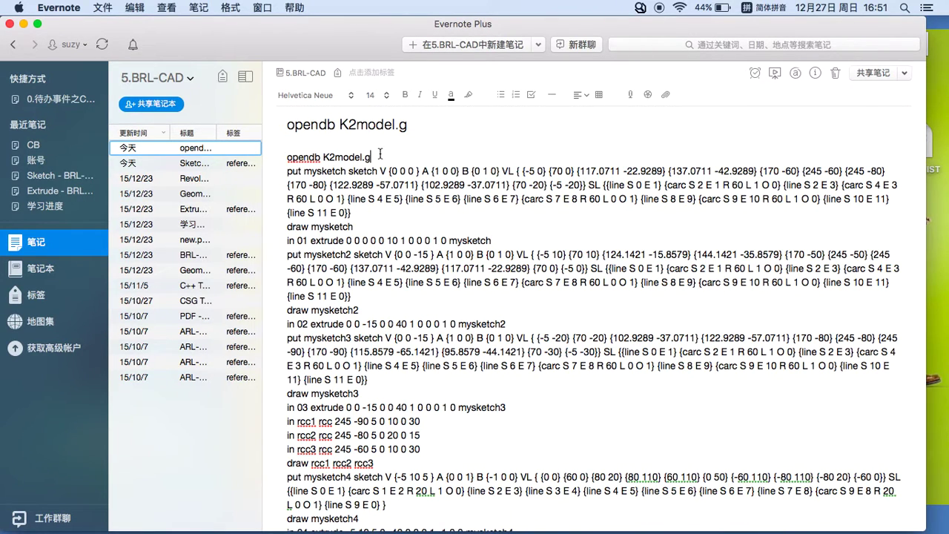
pyautogui.moveTo(381, 153); pyautogui.dragTo(284, 163)
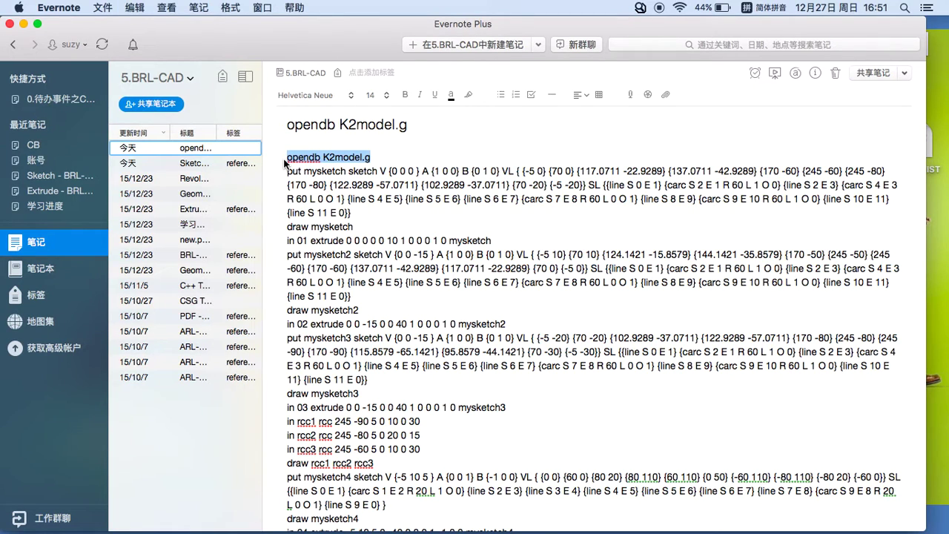
# Run opendb K2model.g in MGED and answer y to create the database.
pyautogui.press('super+Tab')
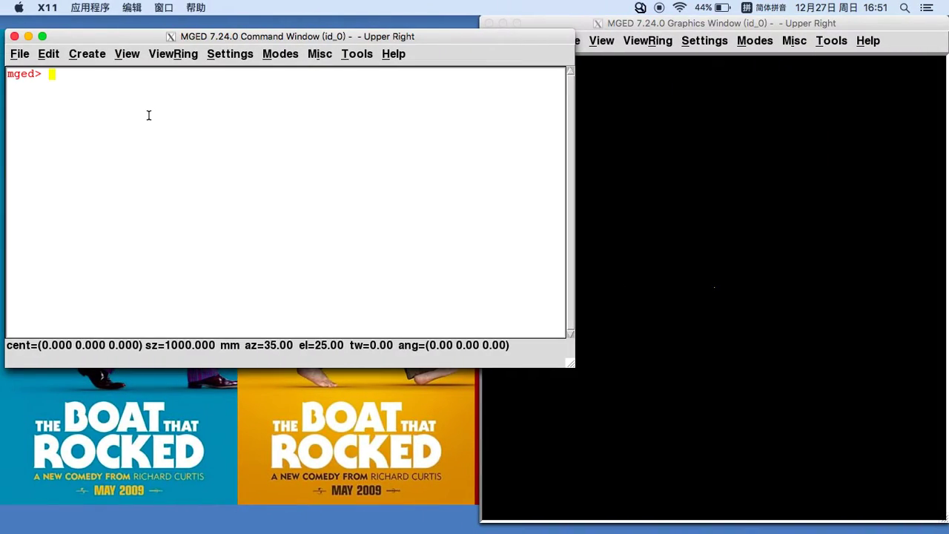
pyautogui.write('opendb K2model.g')
pyautogui.press('Return')
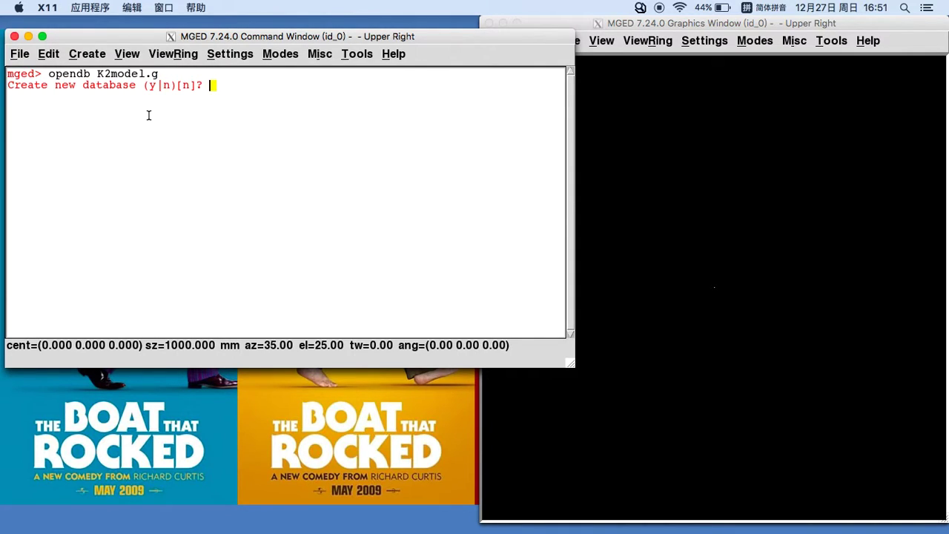
pyautogui.write('y')
pyautogui.press('Return')
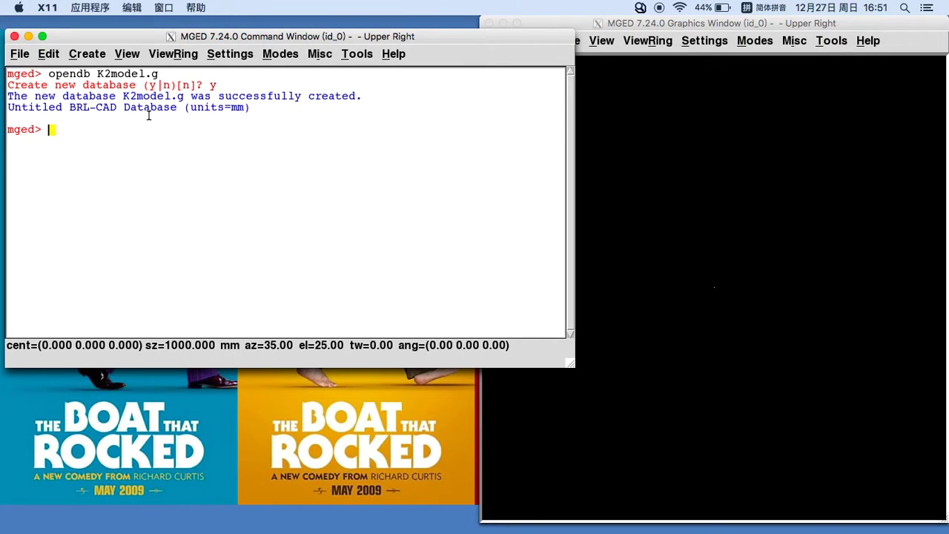
pyautogui.press('super+Tab')
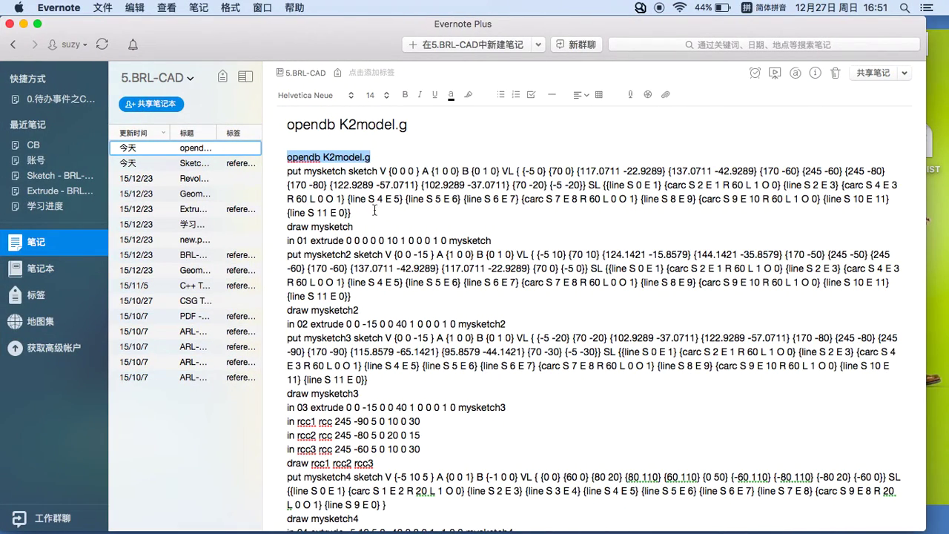
# Copy the put mysketch through mysketch6 extrude commands and paste them at the mged> prompt.
pyautogui.moveTo(287, 171)
pyautogui.mouseDown()
pyautogui.moveTo(340, 234)
pyautogui.moveTo(469, 528)
pyautogui.mouseUp()
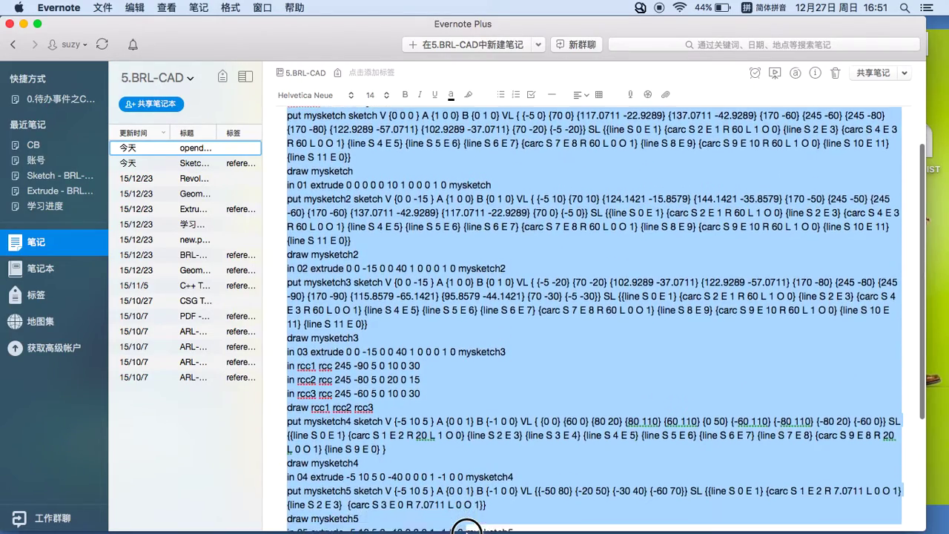
pyautogui.moveTo(469, 528)
pyautogui.mouseDown()
pyautogui.moveTo(448, 394)
pyautogui.moveTo(420, 407)
pyautogui.moveTo(520, 424)
pyautogui.mouseUp()
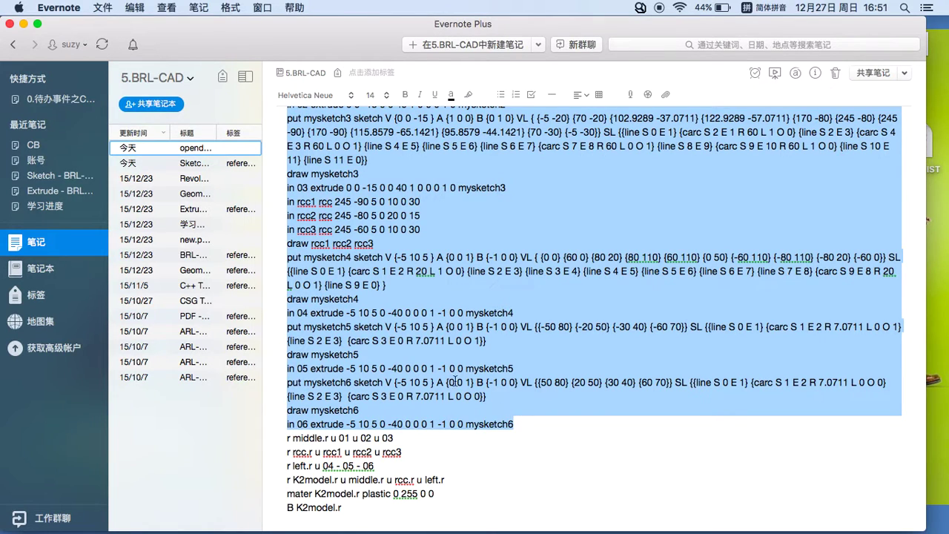
pyautogui.hotkey('ctrl', 'Left')
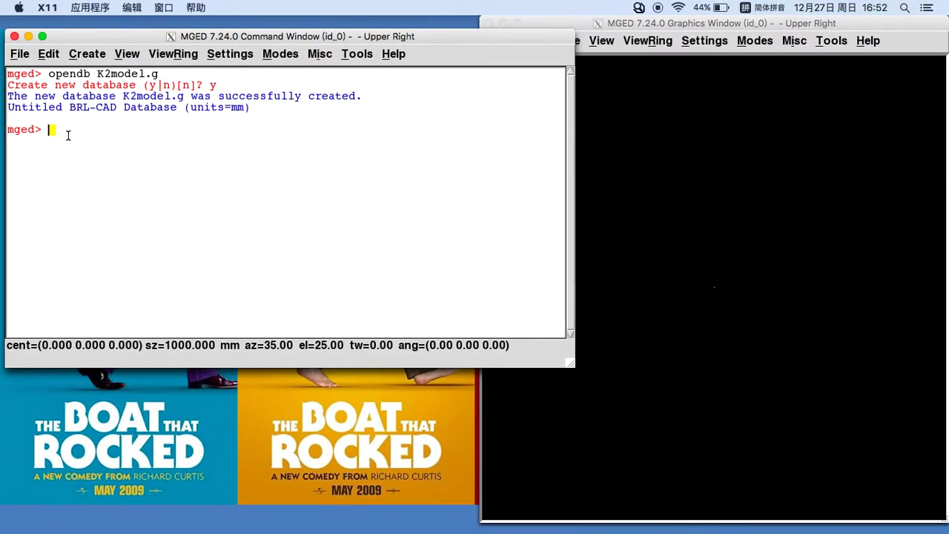
pyautogui.hotkey('ctrl', 'v')
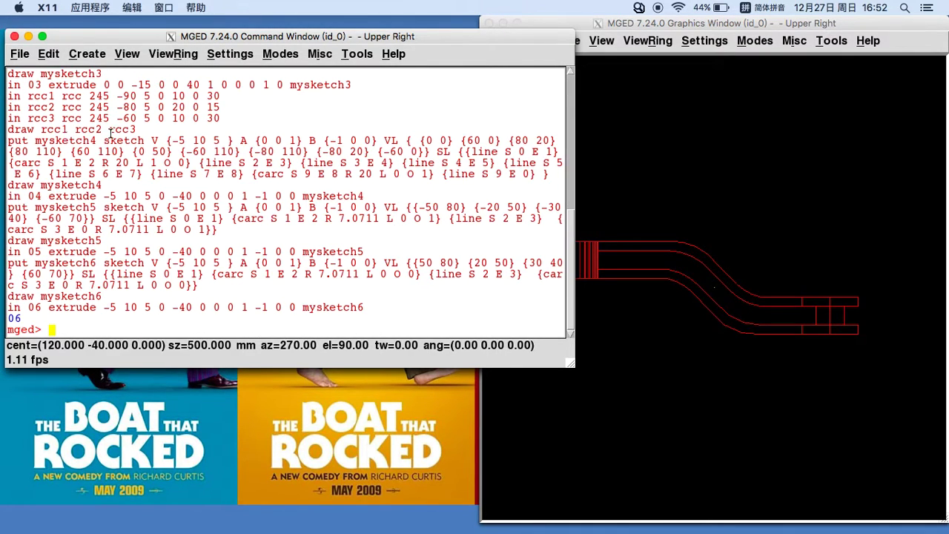
# Switch the Graphics Window wireframe to the az45,el45 view.
pyautogui.click(703, 186)
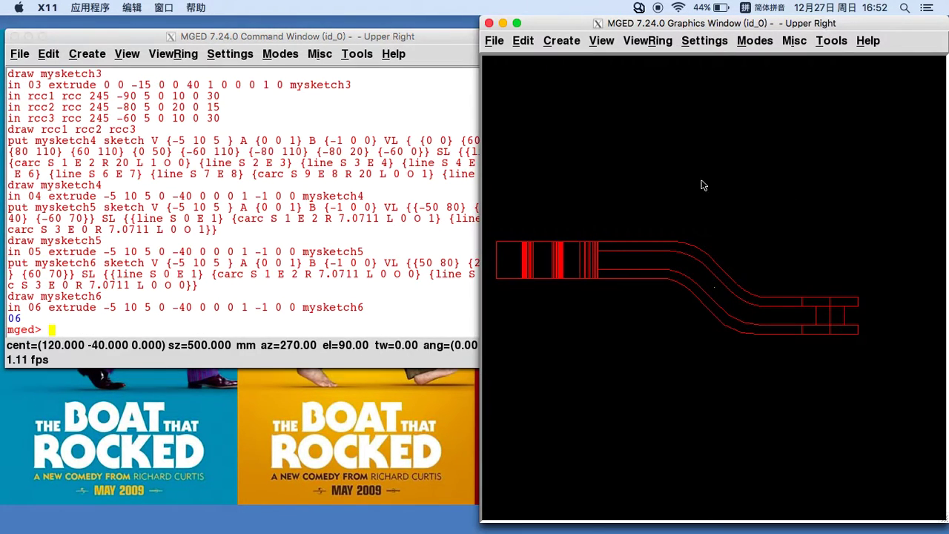
pyautogui.click(602, 41)
pyautogui.click(611, 167)
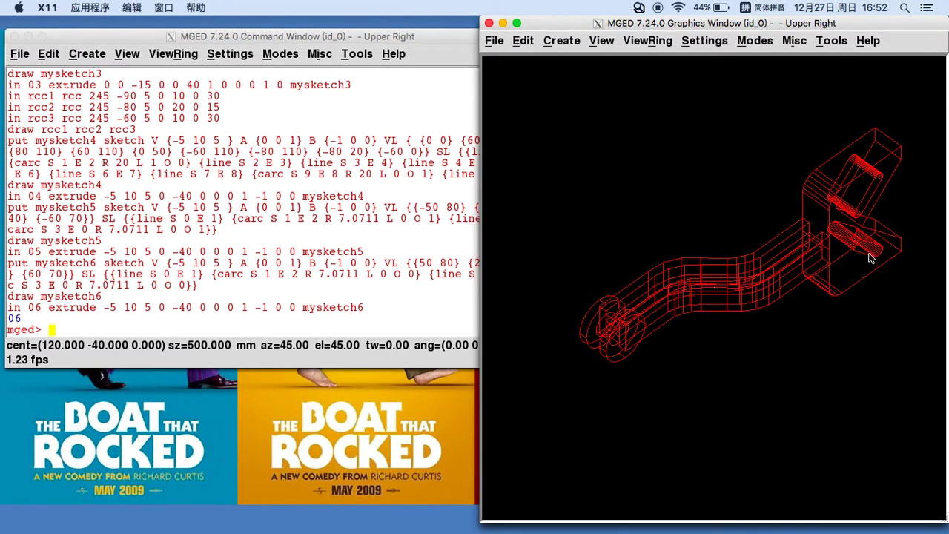
# Copy the four r commands for middle.r, rcc.r, left.r and K2model.r and run them in MGED.
pyautogui.hotkey('ctrl', 'Right')
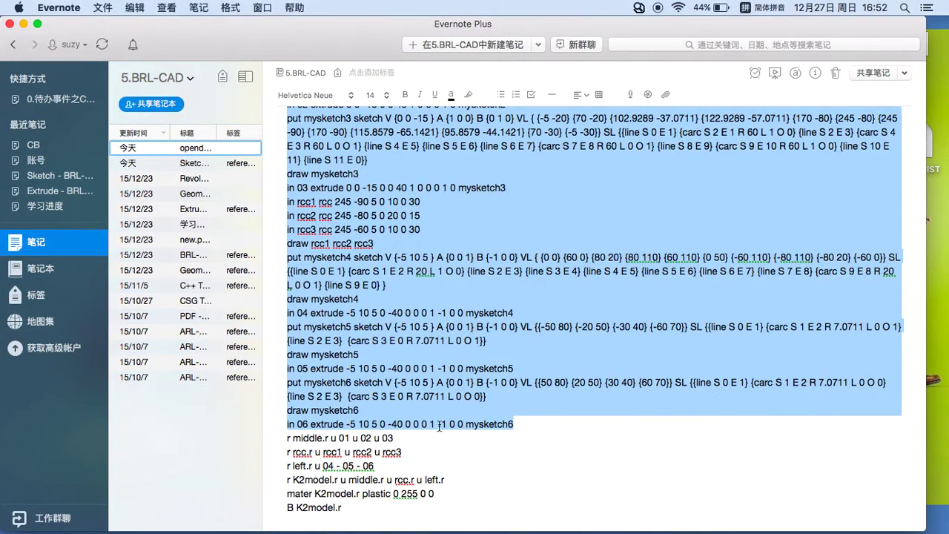
pyautogui.rightClick(440, 434)
pyautogui.press('Escape')
pyautogui.moveTo(287, 438); pyautogui.dragTo(451, 480)
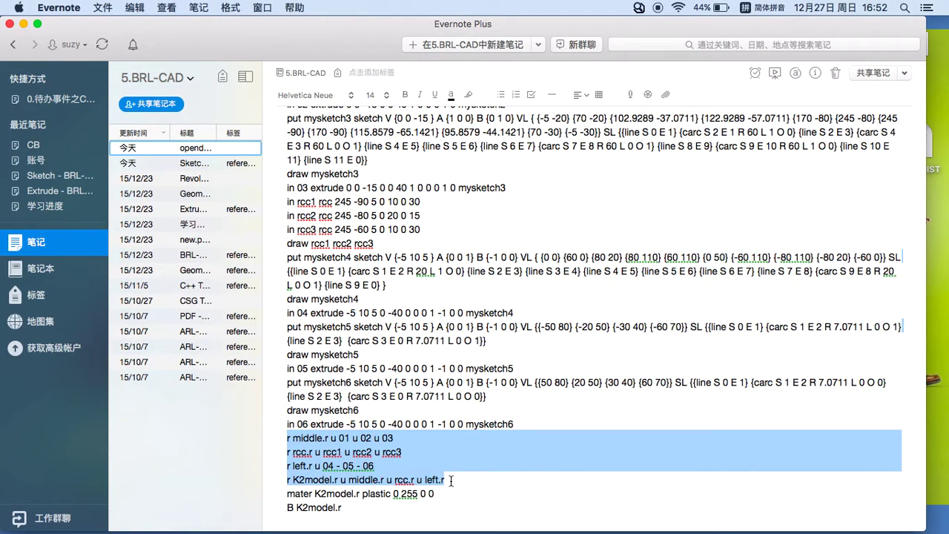
pyautogui.press('super+c')
pyautogui.hotkey('ctrl', 'Left')
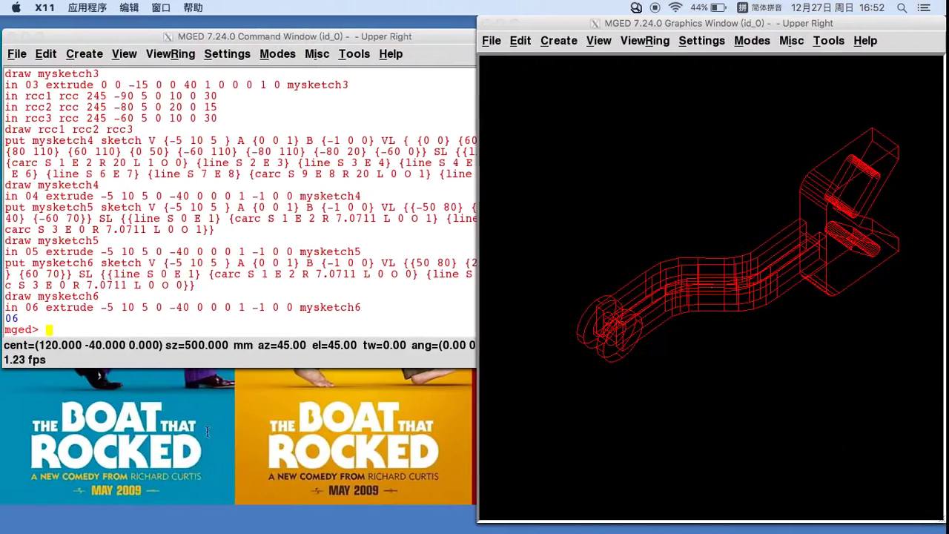
pyautogui.click(178, 329)
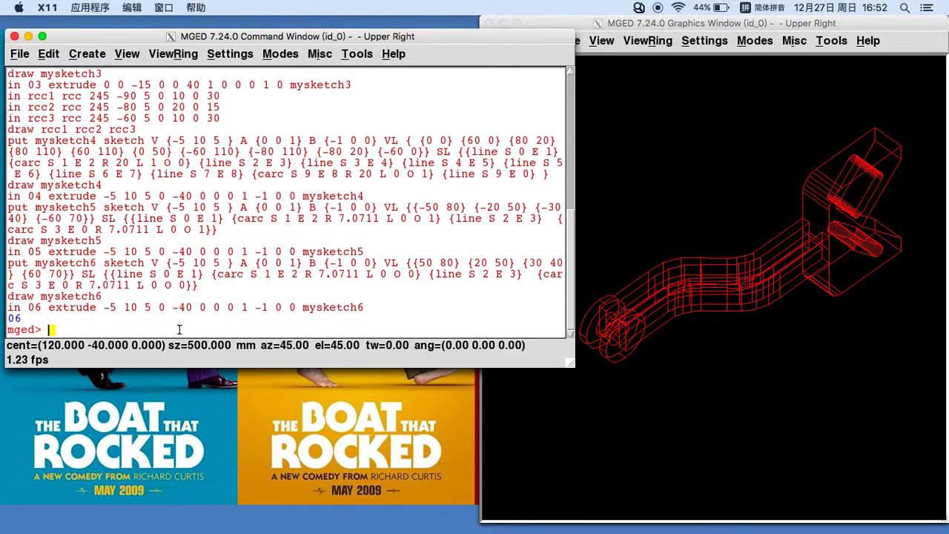
pyautogui.press('super+v')
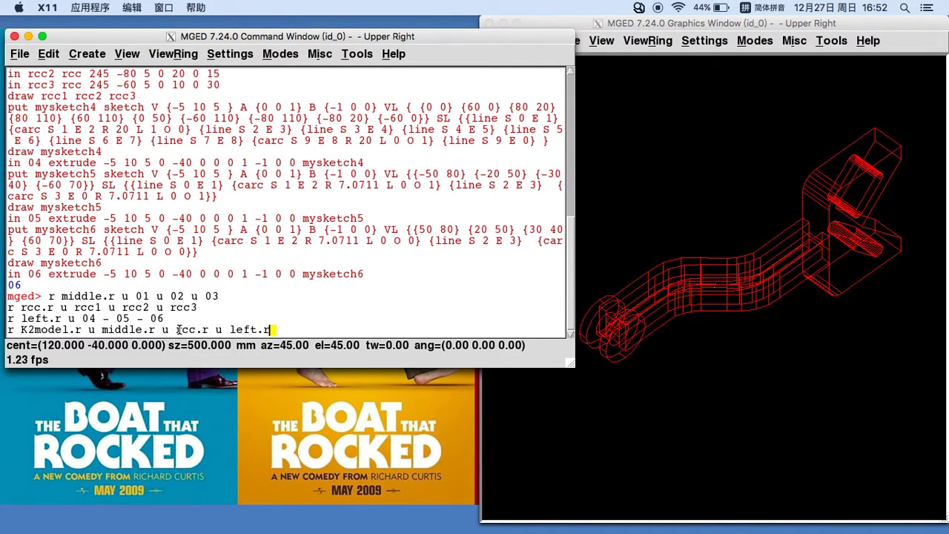
pyautogui.press('Return')
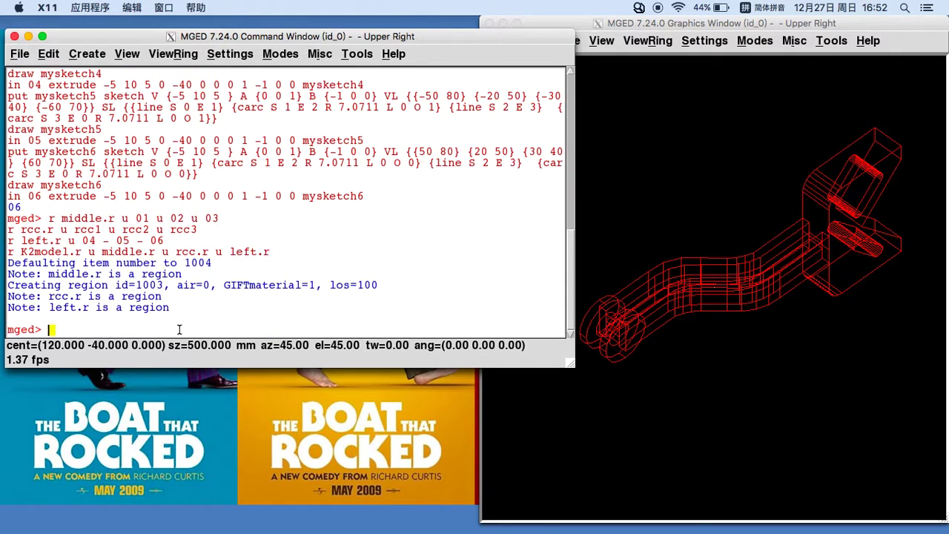
# Run ls to confirm K2model.r, left.r, middle.r and rcc.r exist.
pyautogui.write('ls')
pyautogui.press('Return')
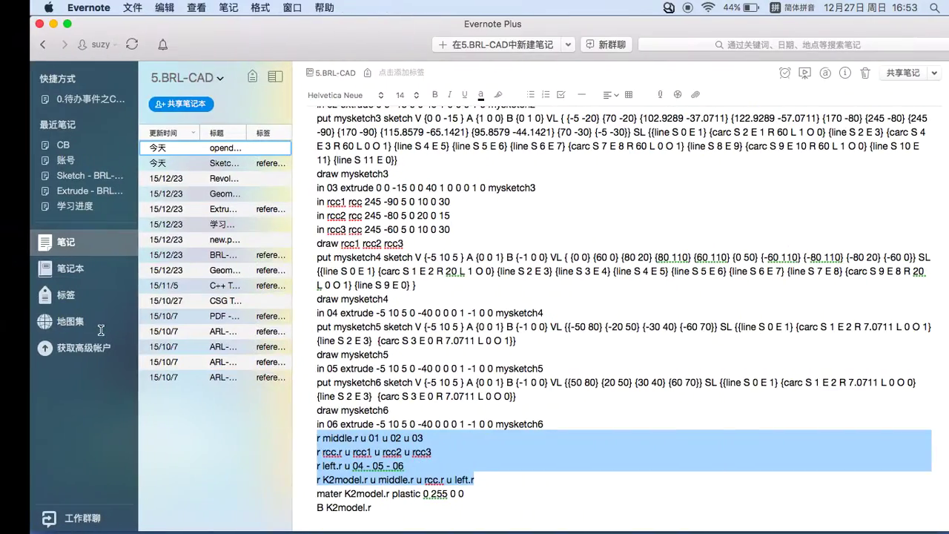
# Copy and run the mater and B lines, redrawing K2model.r as a green plastic wireframe.
pyautogui.moveTo(350, 503); pyautogui.dragTo(284, 495)
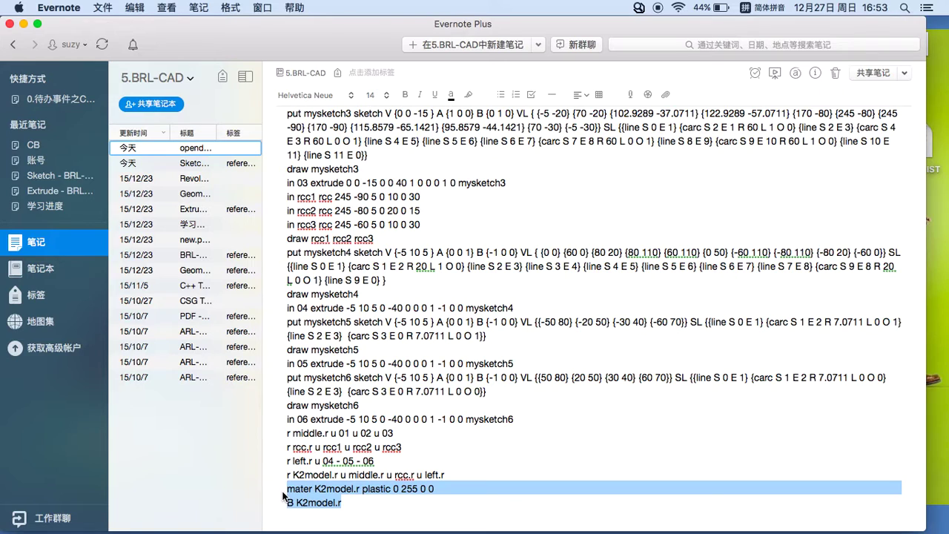
pyautogui.press('super+c')
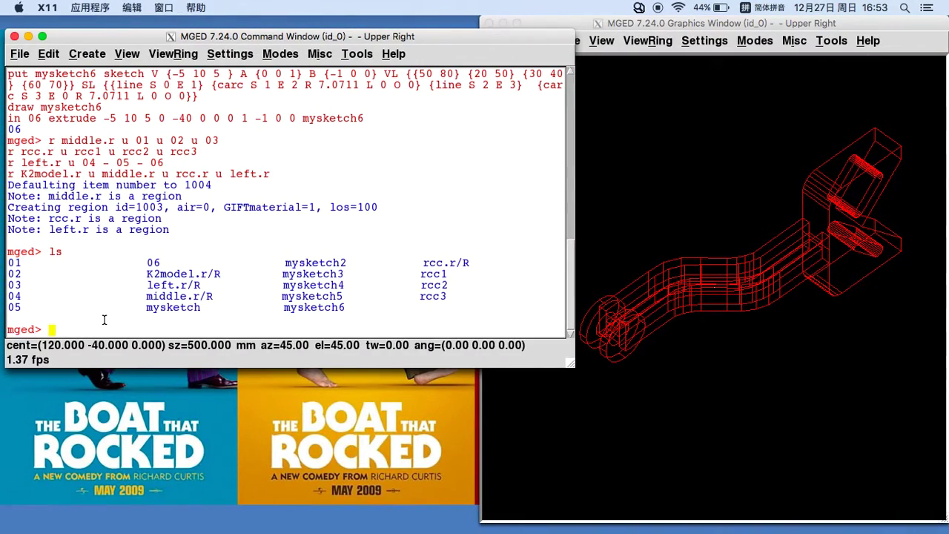
pyautogui.press('super+v')
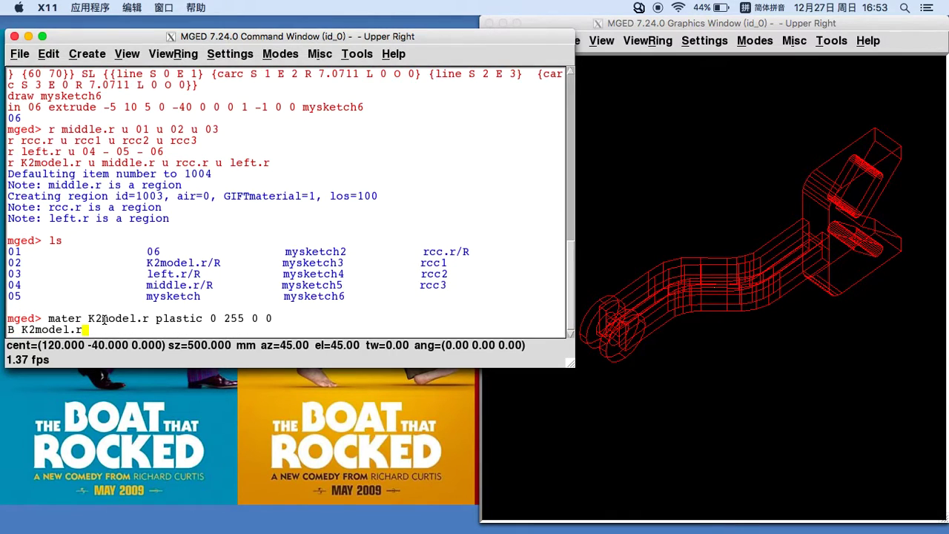
pyautogui.press('Return')
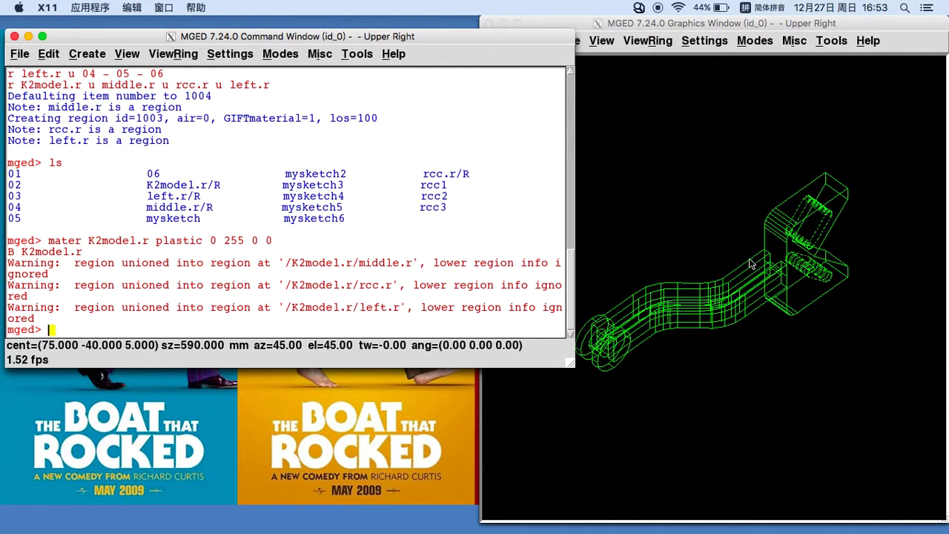
pyautogui.click(578, 27)
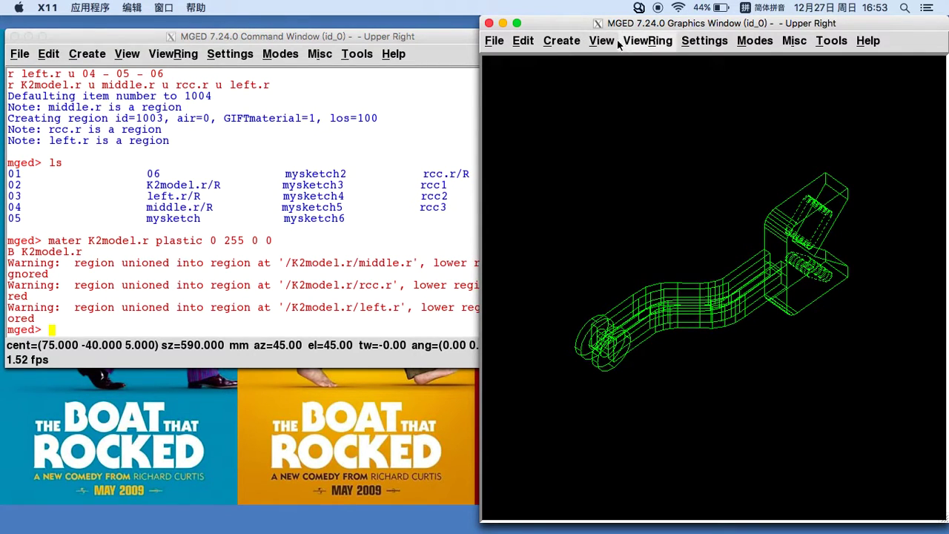
# Turn on Model axes via Modes > Axes in the Graphics Window.
pyautogui.click(602, 41)
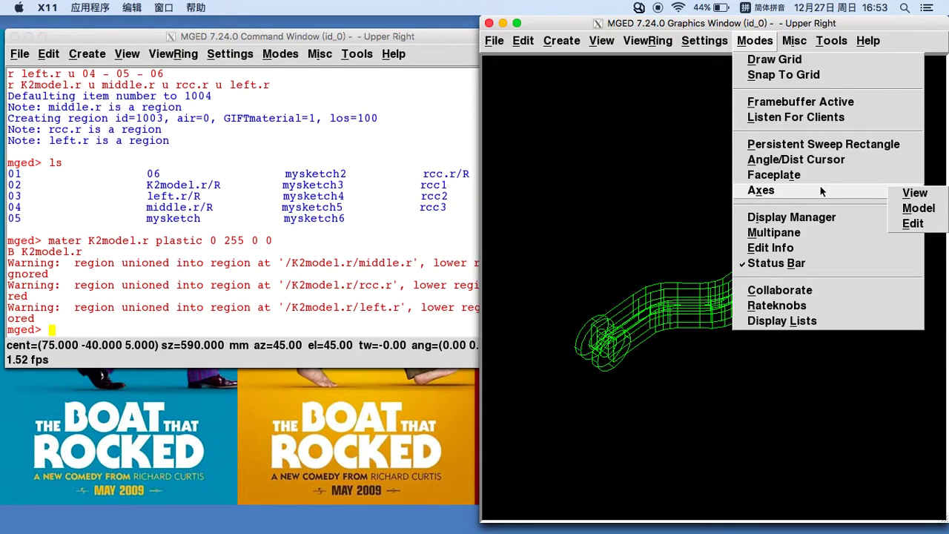
pyautogui.click(932, 210)
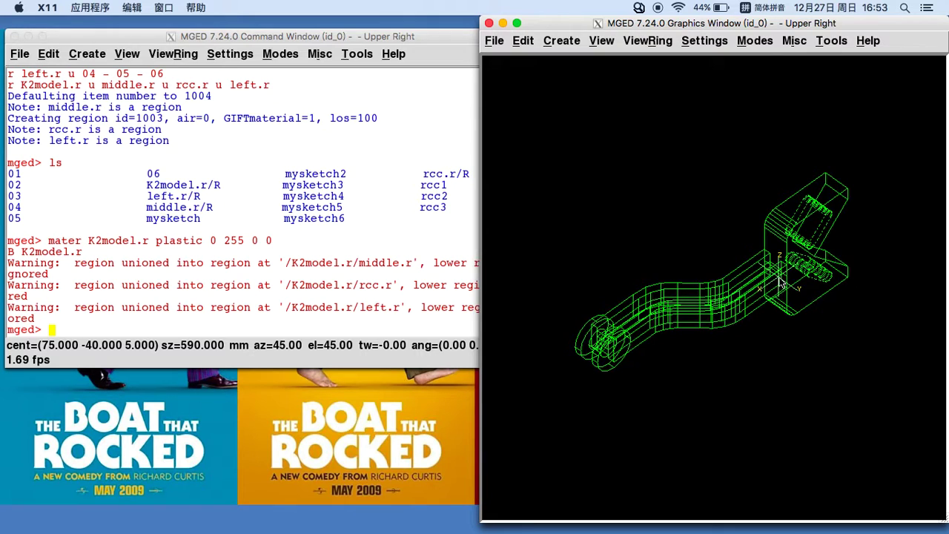
pyautogui.hotkey('ctrl', 'Right')
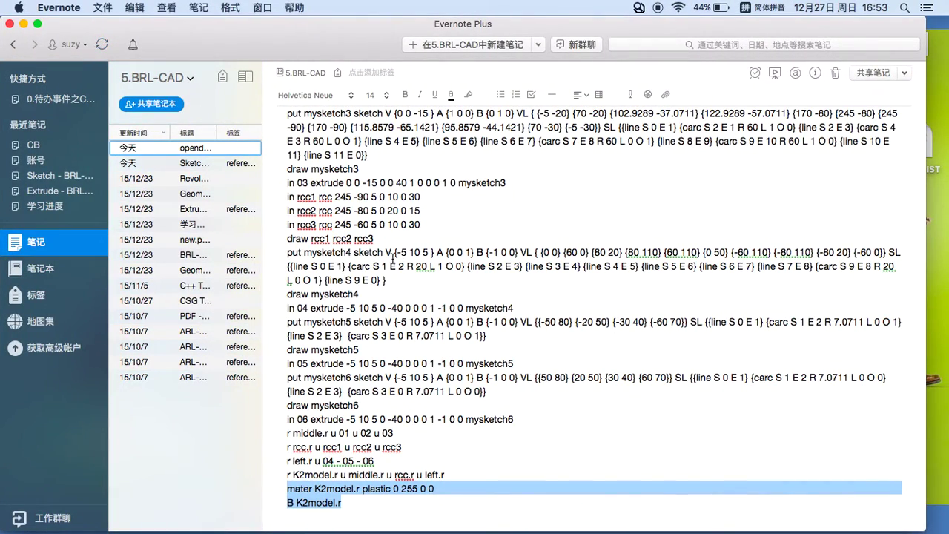
# Highlight mysketch4's -5 10 5 origin in Evernote, then return to MGED.
pyautogui.hotkey('ctrl', 'Left')
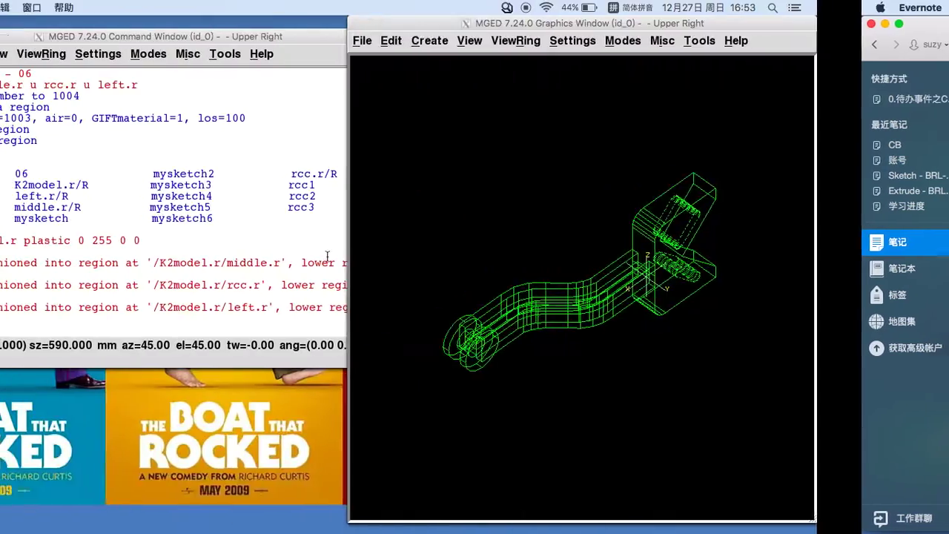
pyautogui.hotkey('ctrl', 'Right')
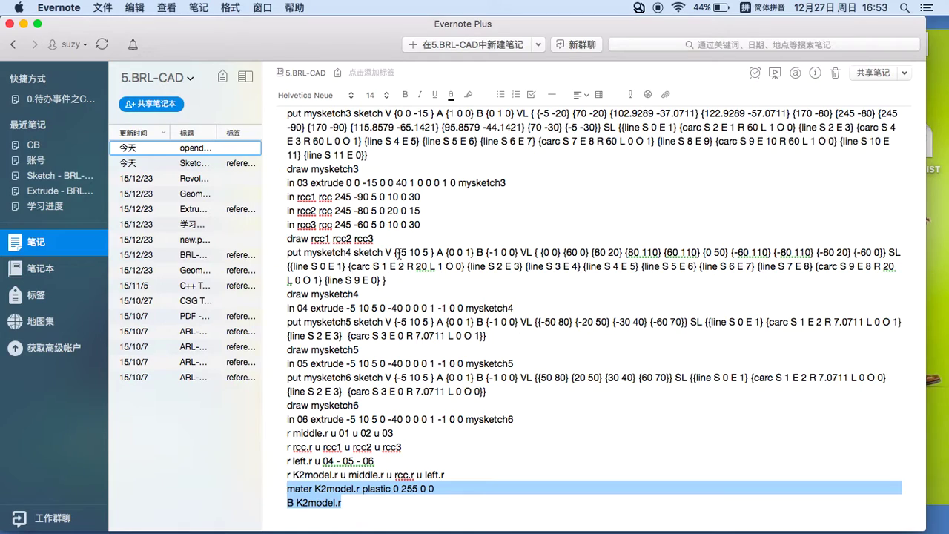
pyautogui.click(398, 253)
pyautogui.moveTo(398, 253); pyautogui.dragTo(430, 253)
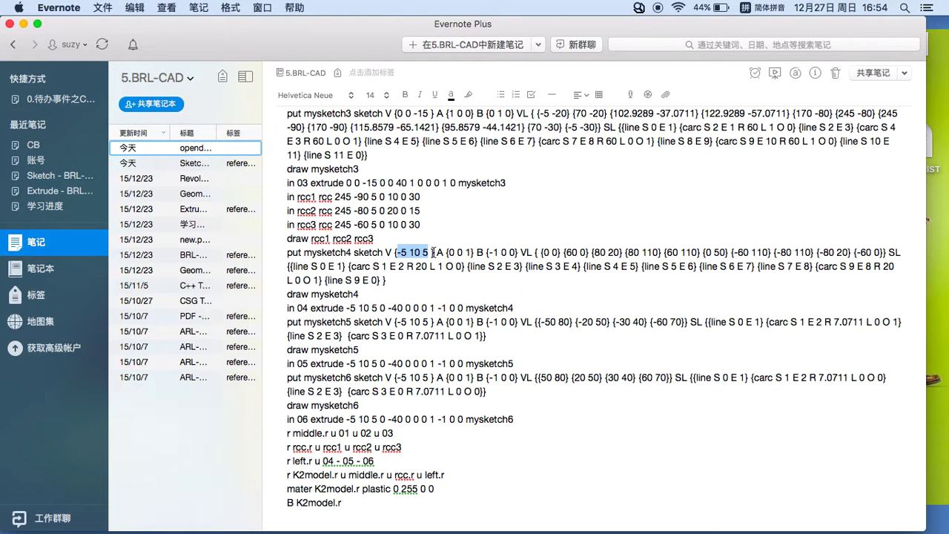
pyautogui.hotkey('ctrl', 'Left')
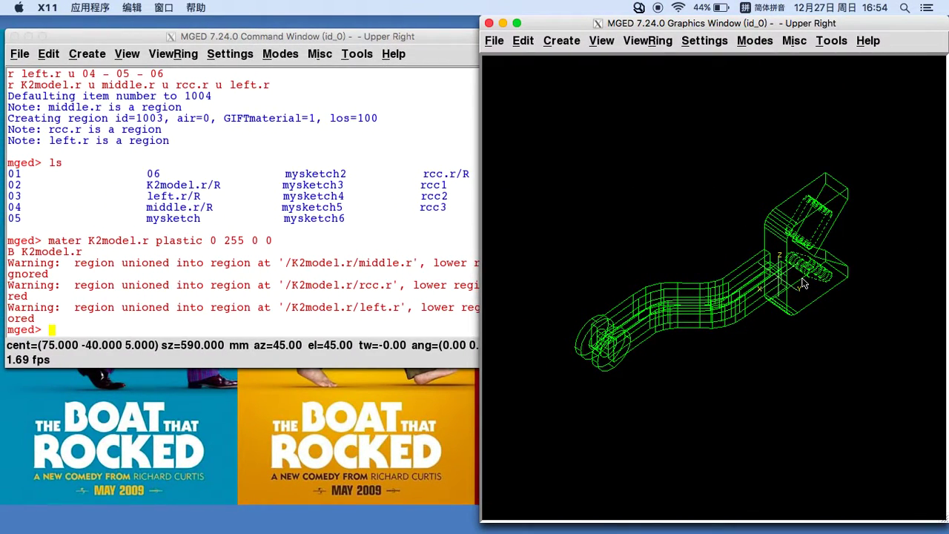
# Raytrace K2model at 1024 size from the Raytrace Control Panel, rendering a shaded green solid.
pyautogui.click(204, 327)
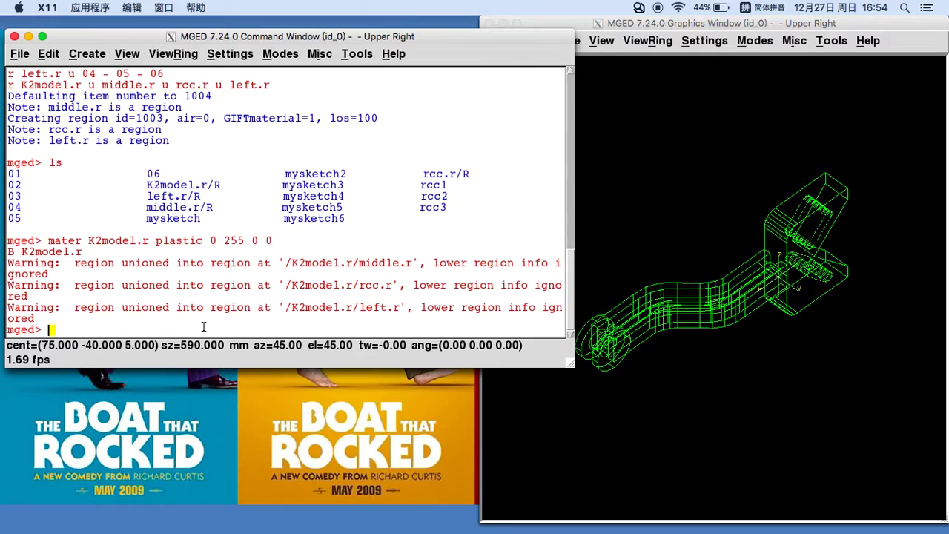
pyautogui.click(623, 111)
pyautogui.click(494, 44)
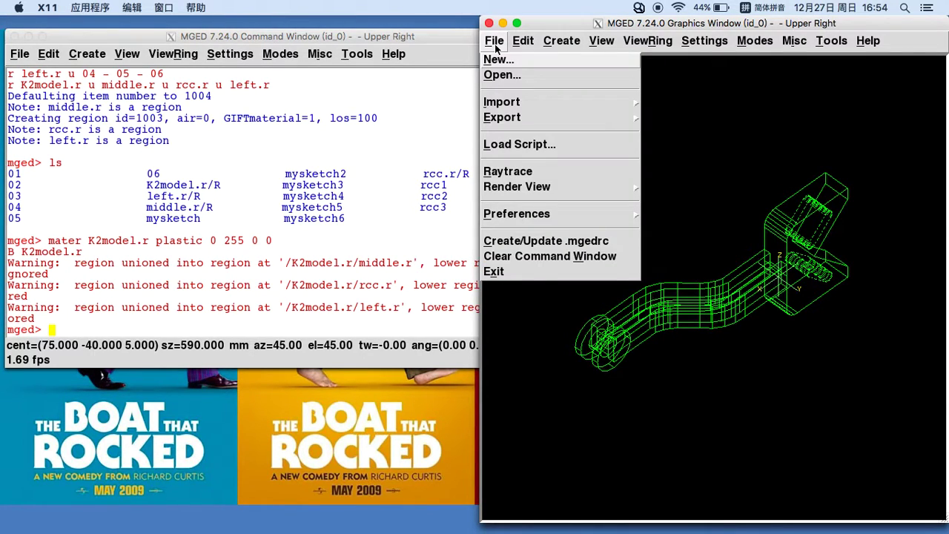
pyautogui.click(522, 172)
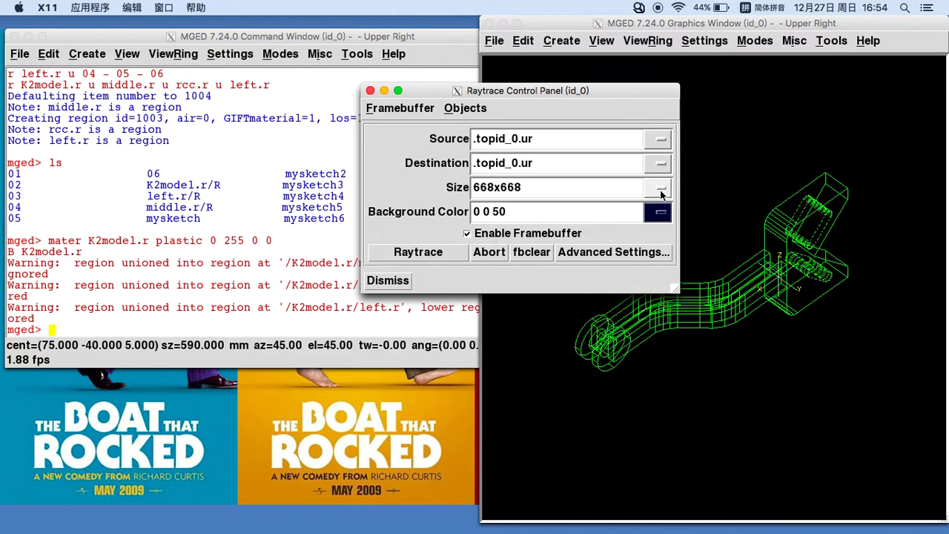
pyautogui.click(660, 194)
pyautogui.click(656, 299)
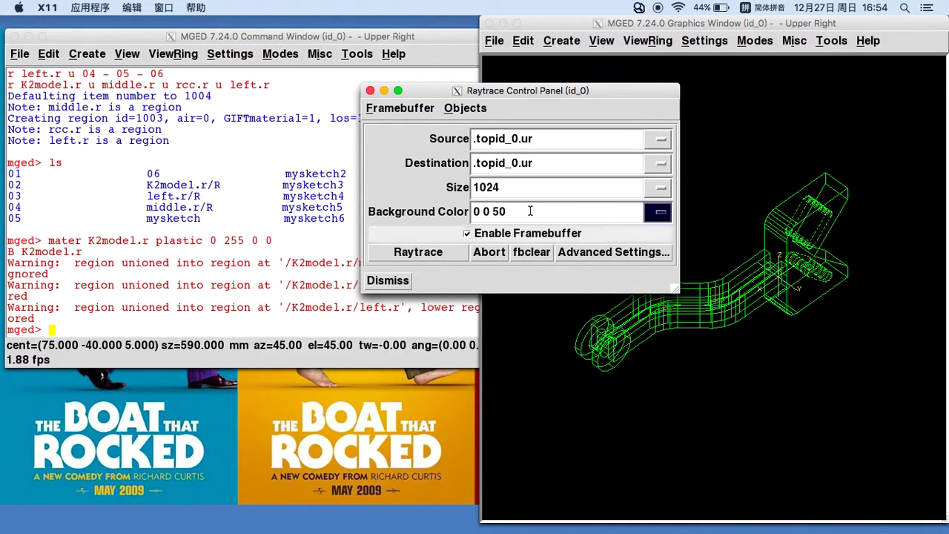
pyautogui.click(431, 253)
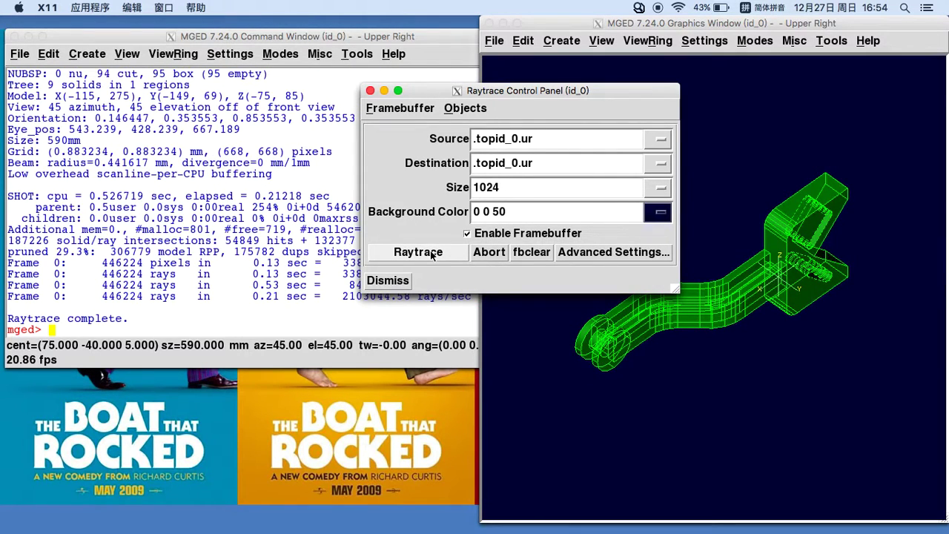